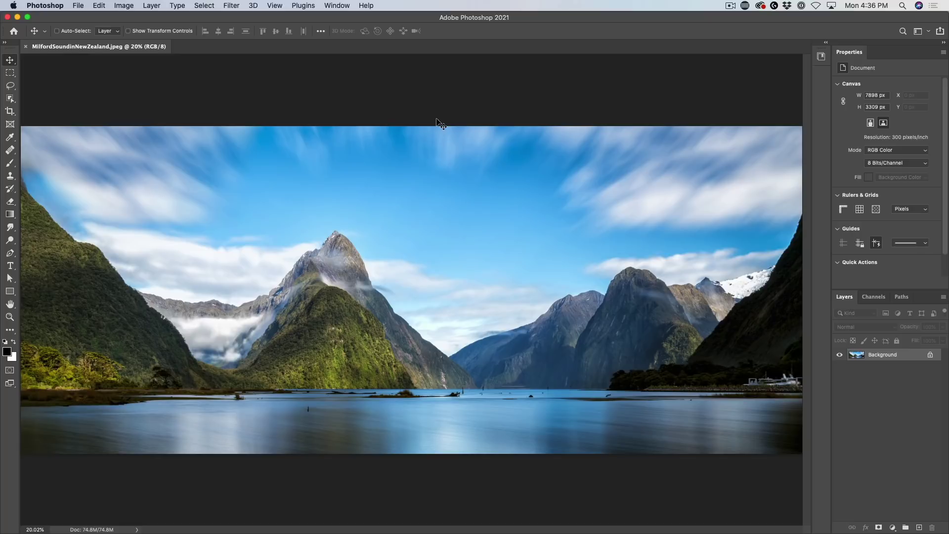
Append the default skies in Sky Replacement and apply a golden Sunsets sky
{"action": "left_click", "coordinate": [99, 6]}
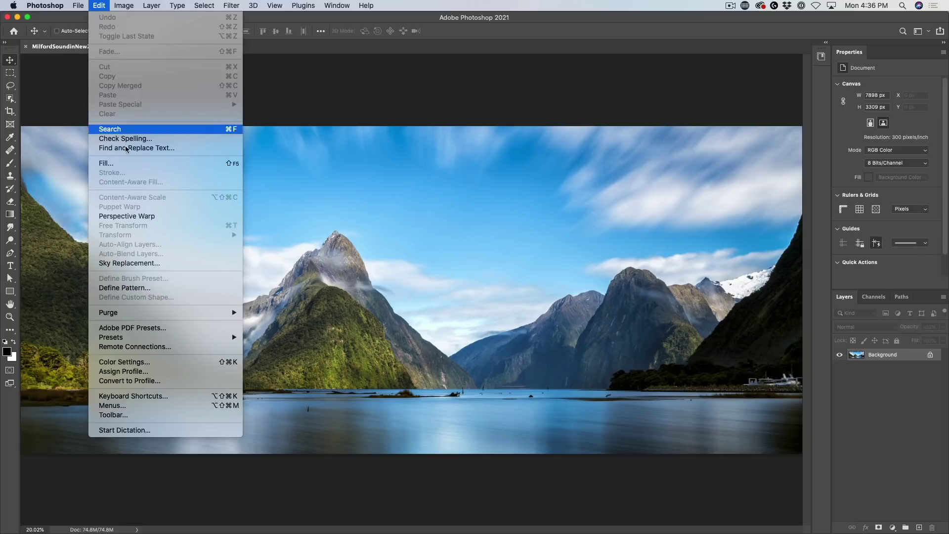
{"action": "left_click", "coordinate": [142, 264]}
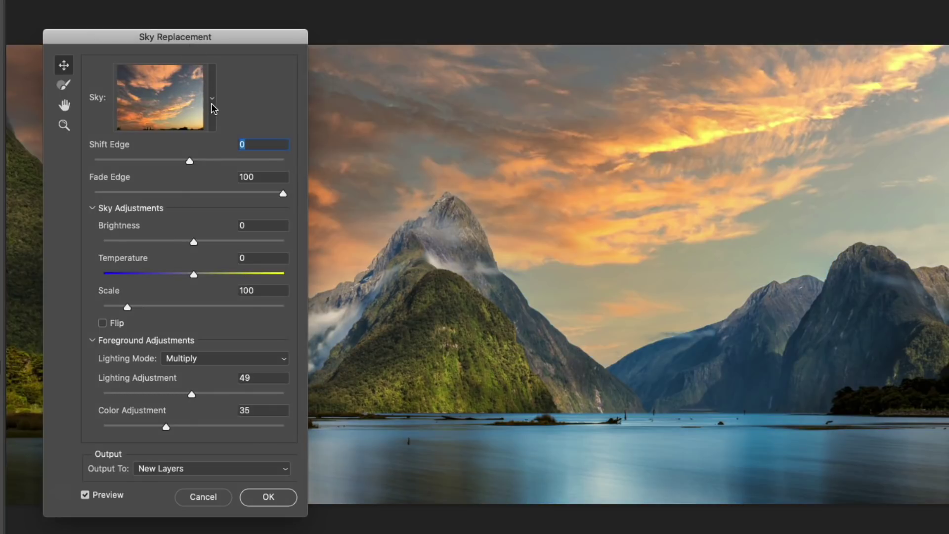
{"action": "left_click", "coordinate": [211, 93]}
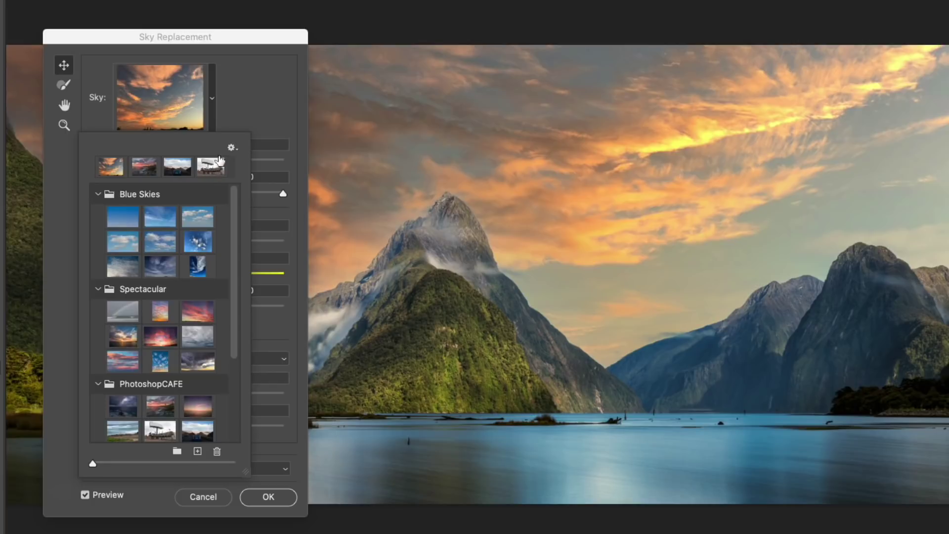
{"action": "left_click", "coordinate": [231, 147]}
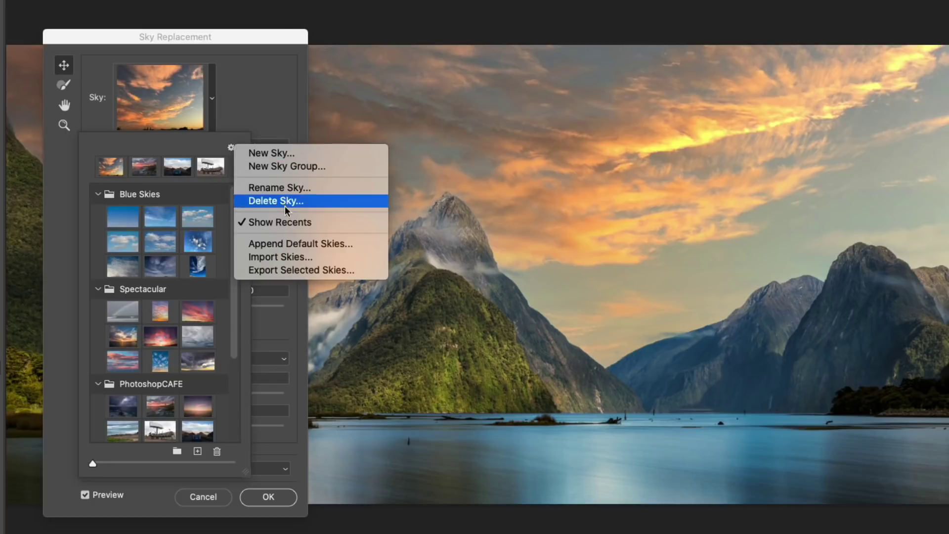
{"action": "left_click", "coordinate": [291, 242]}
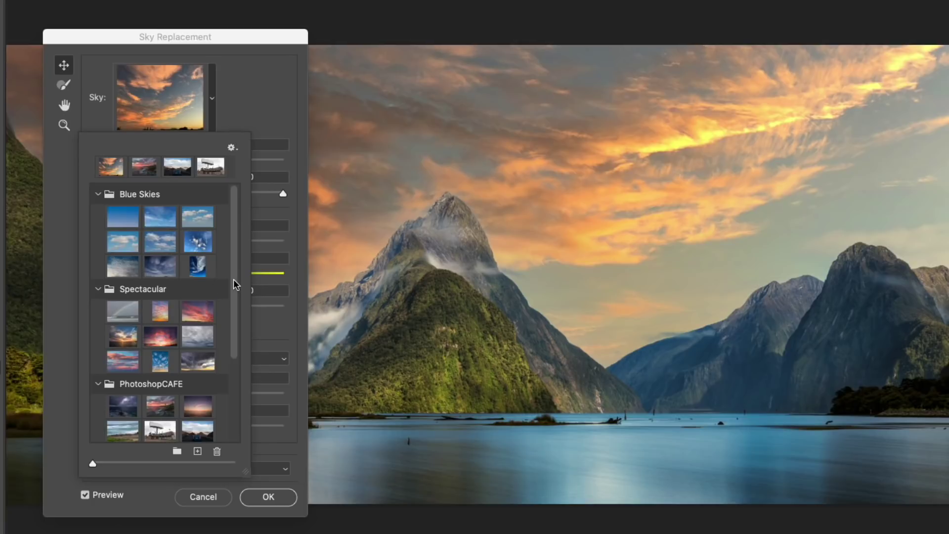
{"action": "scroll", "coordinate": [231, 317], "scroll_direction": "down", "scroll_amount": 1}
{"action": "scroll", "coordinate": [223, 374], "scroll_direction": "down", "scroll_amount": 5}
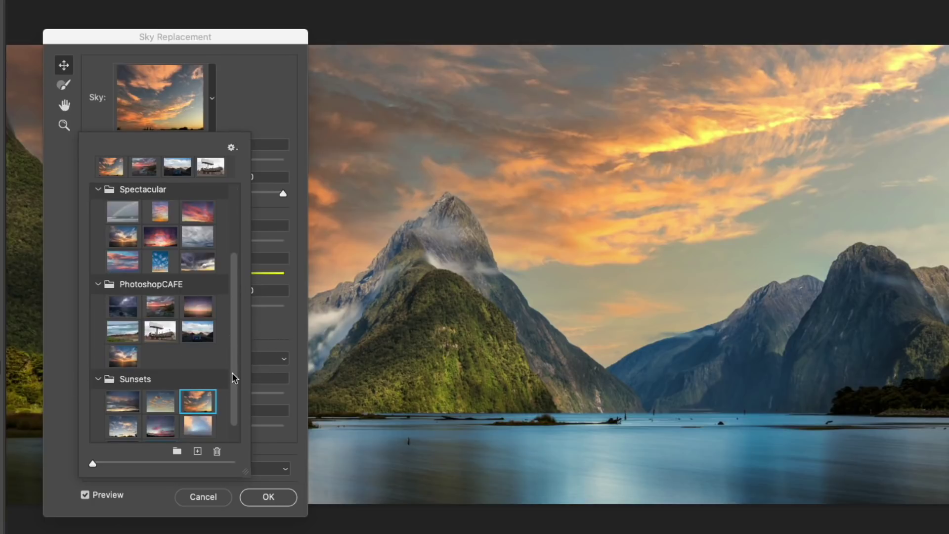
{"action": "scroll", "coordinate": [230, 431], "scroll_direction": "down", "scroll_amount": 1}
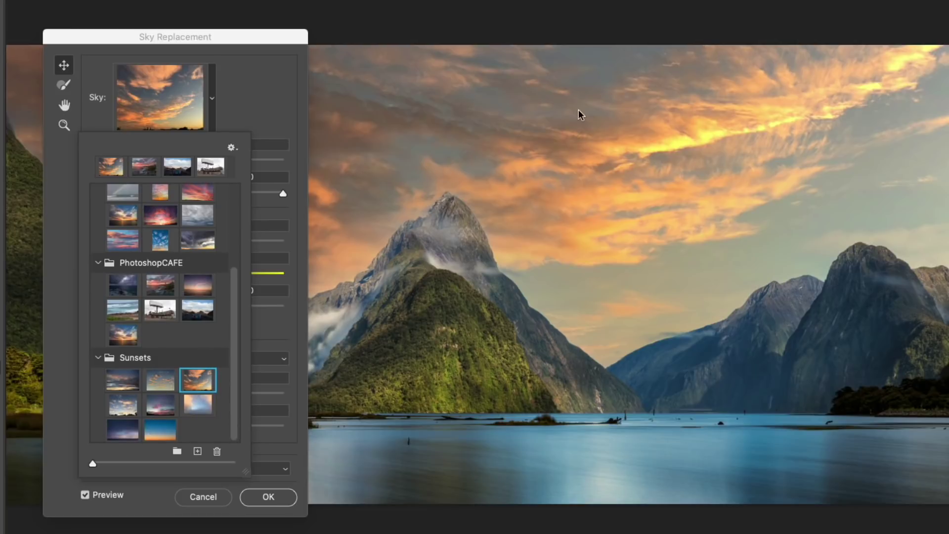
{"action": "left_click", "coordinate": [267, 500]}
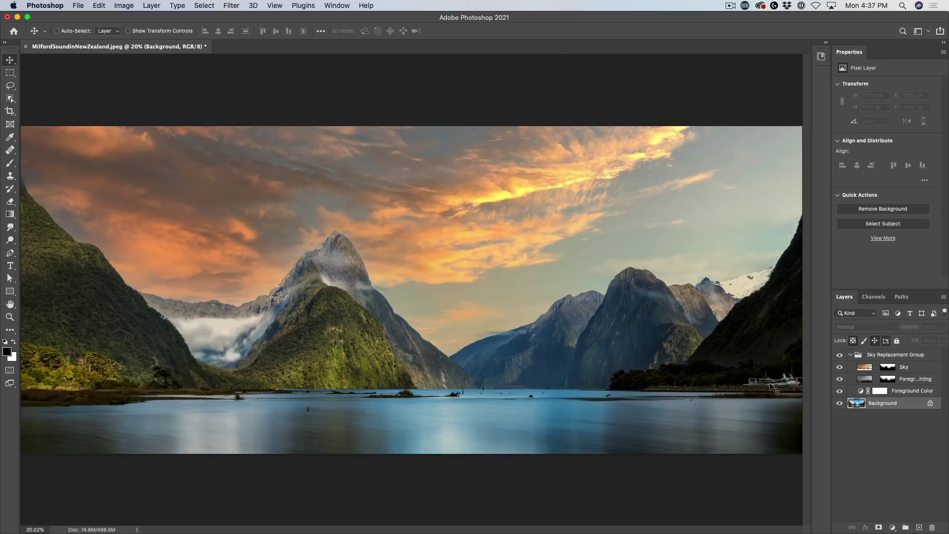
{"action": "left_click", "coordinate": [859, 357]}
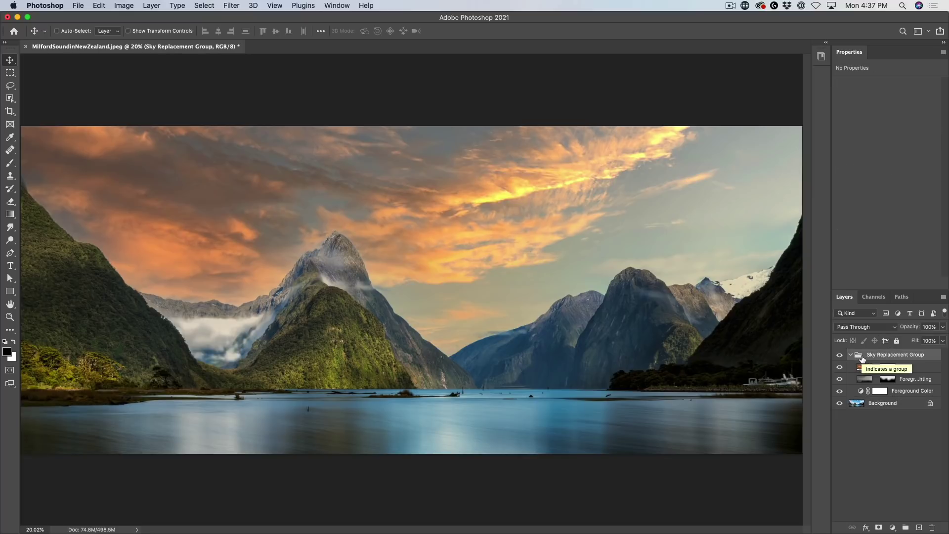
{"action": "key", "text": "ctrl+t"}
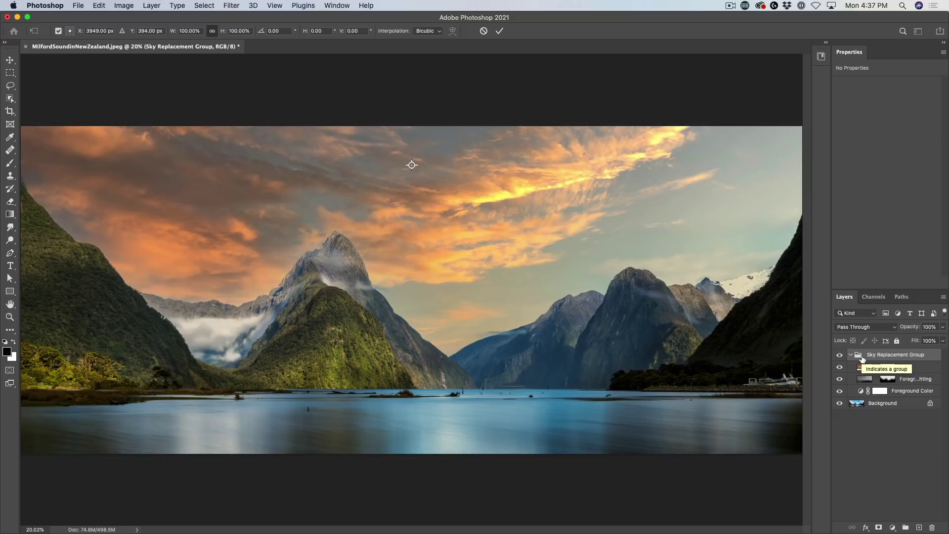
{"action": "right_click", "coordinate": [392, 185]}
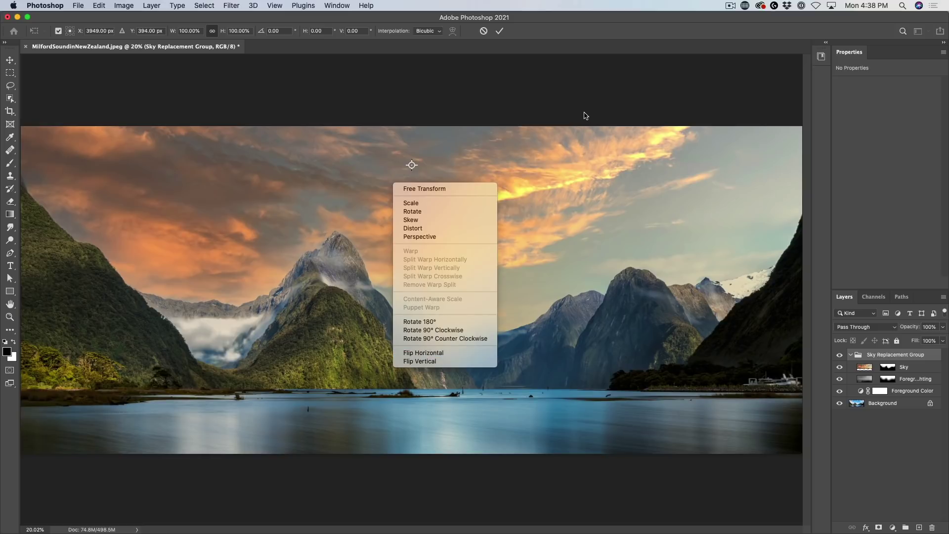
{"action": "left_click", "coordinate": [584, 114]}
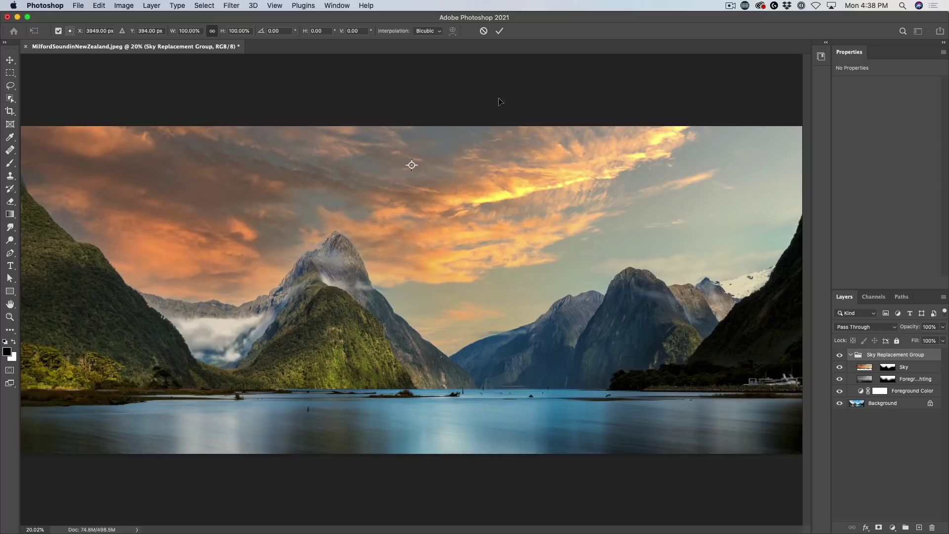
{"action": "key", "text": "Return"}
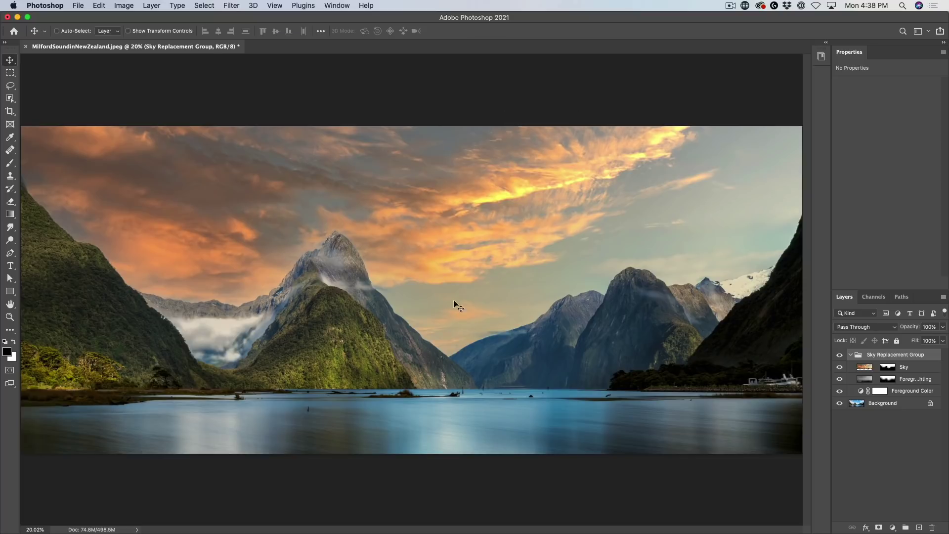
Duplicate the Background layer with Ctrl+J to create Background copy
{"action": "left_click", "coordinate": [901, 403]}
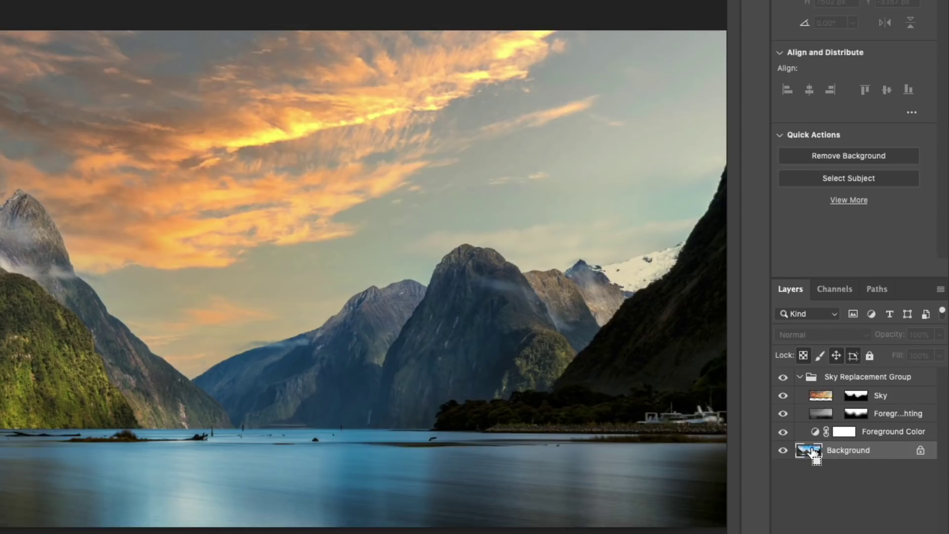
{"action": "key", "text": "ctrl+j"}
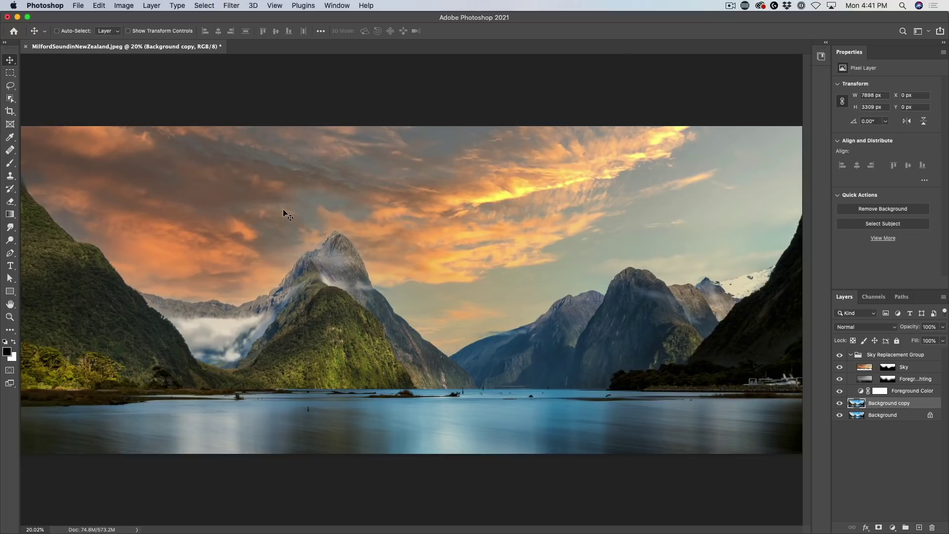
Open Match Color with MilfordSoundinNewZealand.jpeg as source and list its layers
{"action": "left_click", "coordinate": [118, 4]}
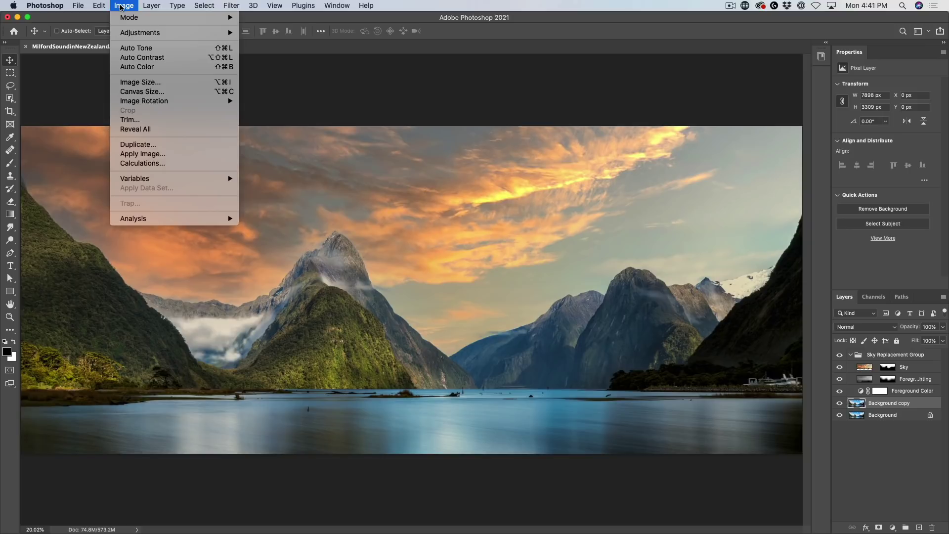
{"action": "mouse_move", "coordinate": [139, 33]}
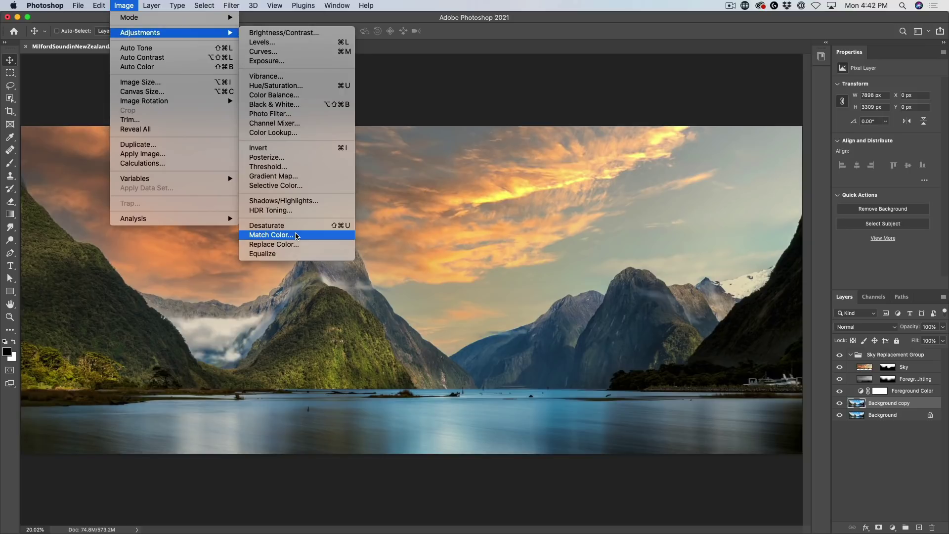
{"action": "left_click", "coordinate": [296, 236]}
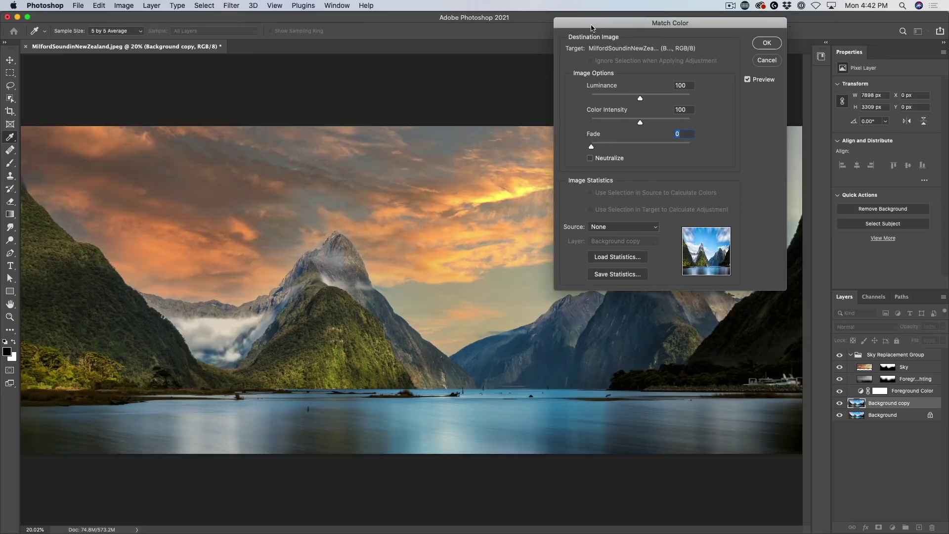
{"action": "left_click_drag", "start_coordinate": [591, 28], "coordinate": [581, 71]}
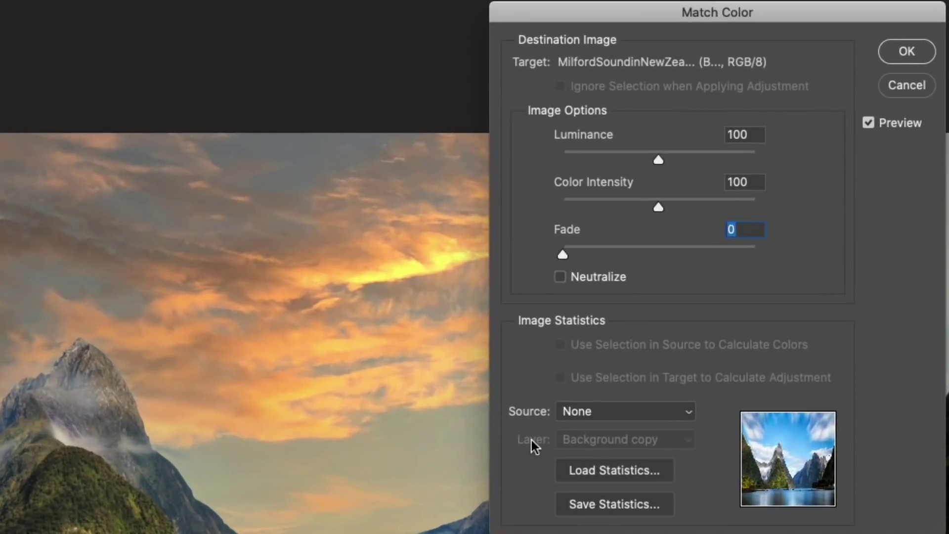
{"action": "left_click", "coordinate": [609, 413]}
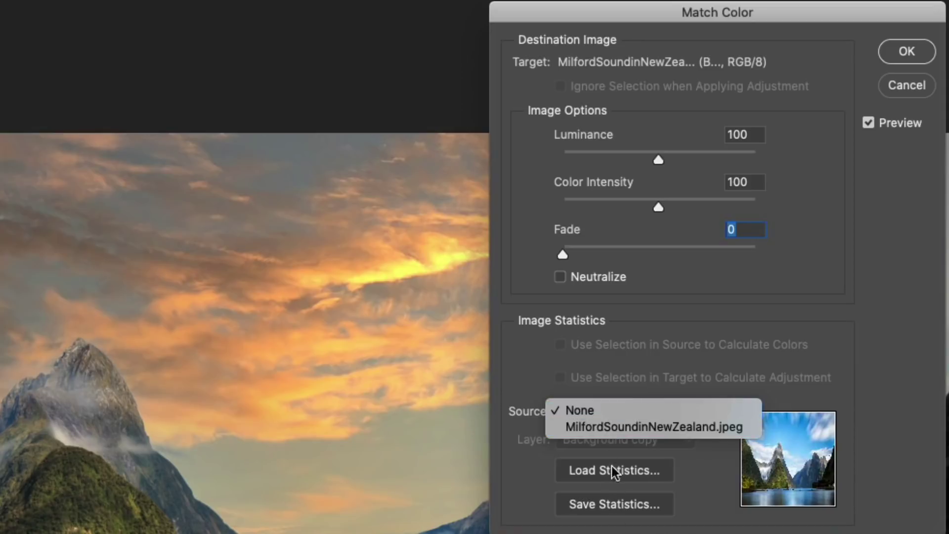
{"action": "left_click", "coordinate": [606, 427]}
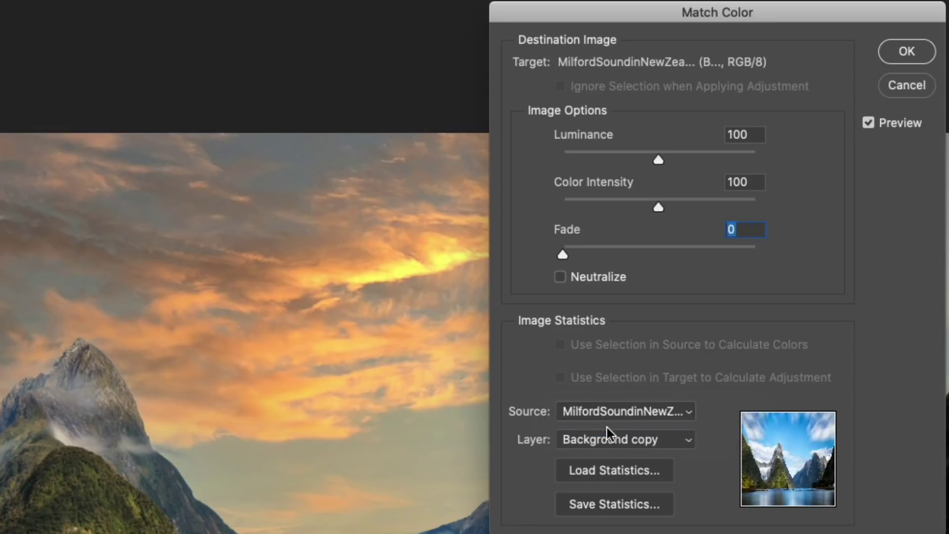
{"action": "left_click", "coordinate": [635, 439]}
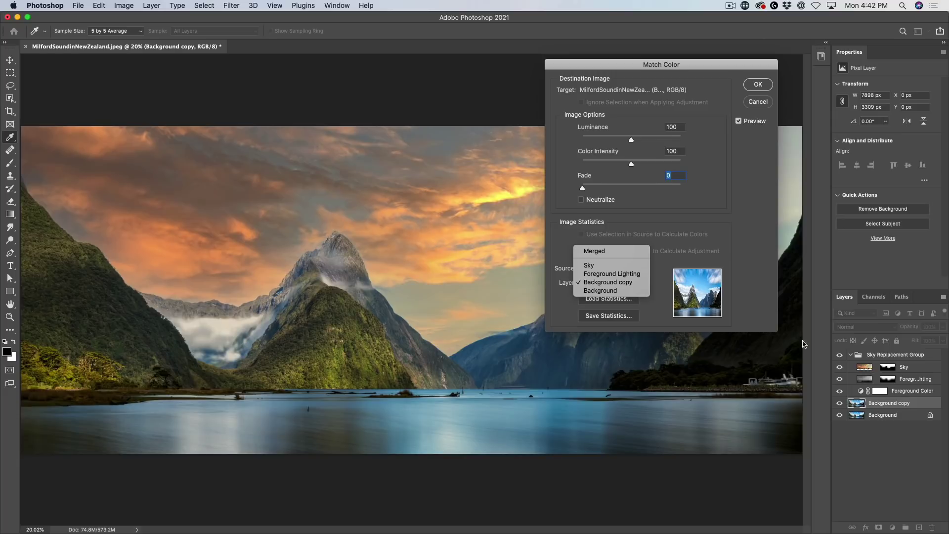
Match the Background copy to the Sky layer with Fade 57 and apply it
{"action": "left_click", "coordinate": [598, 266]}
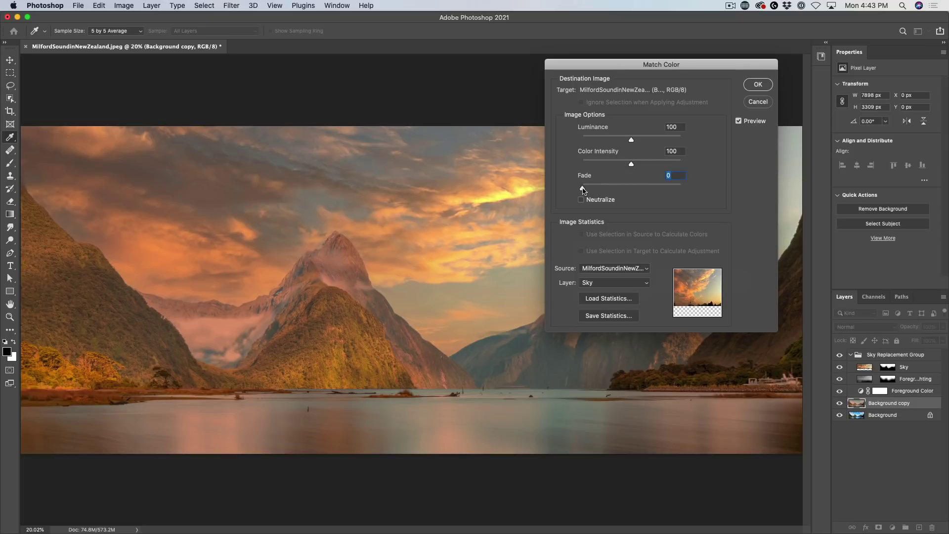
{"action": "left_click_drag", "start_coordinate": [582, 189], "coordinate": [685, 190]}
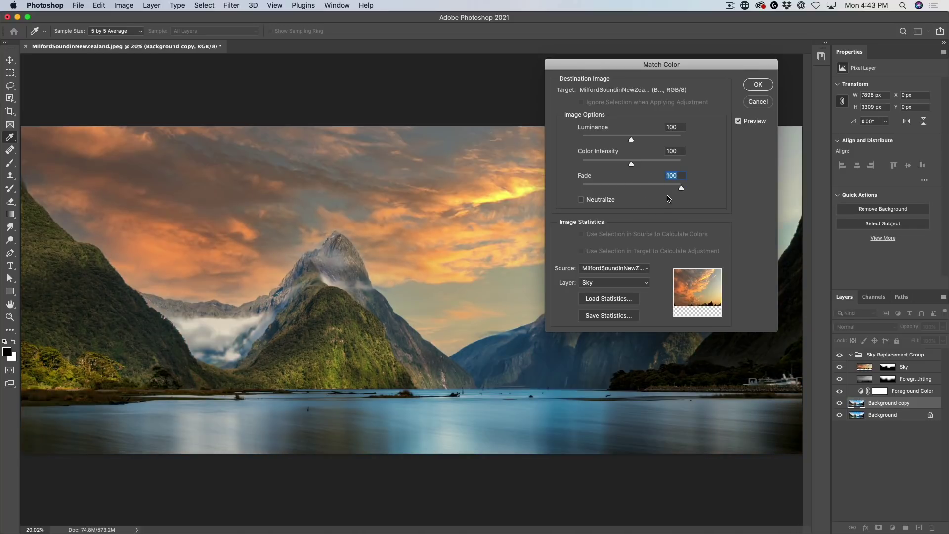
{"action": "left_click_drag", "start_coordinate": [682, 190], "coordinate": [636, 190]}
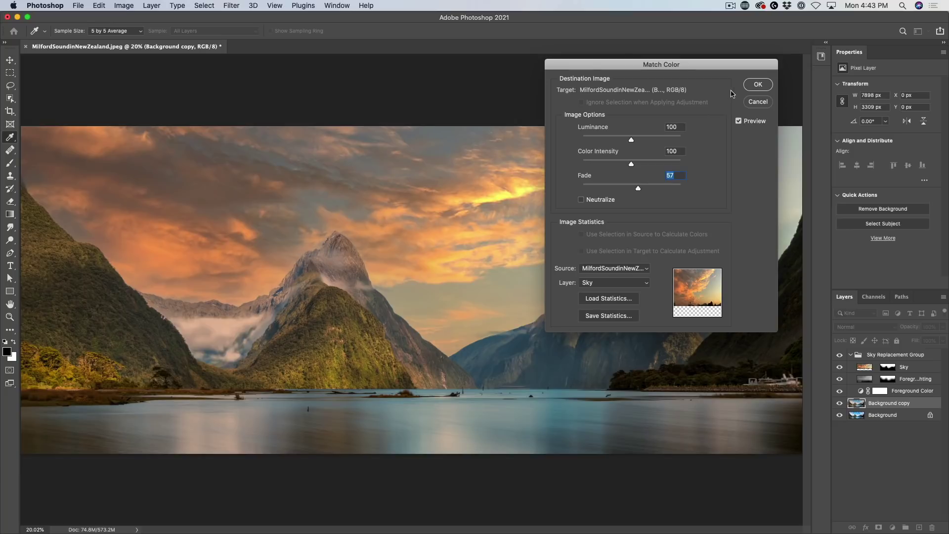
{"action": "left_click", "coordinate": [755, 84]}
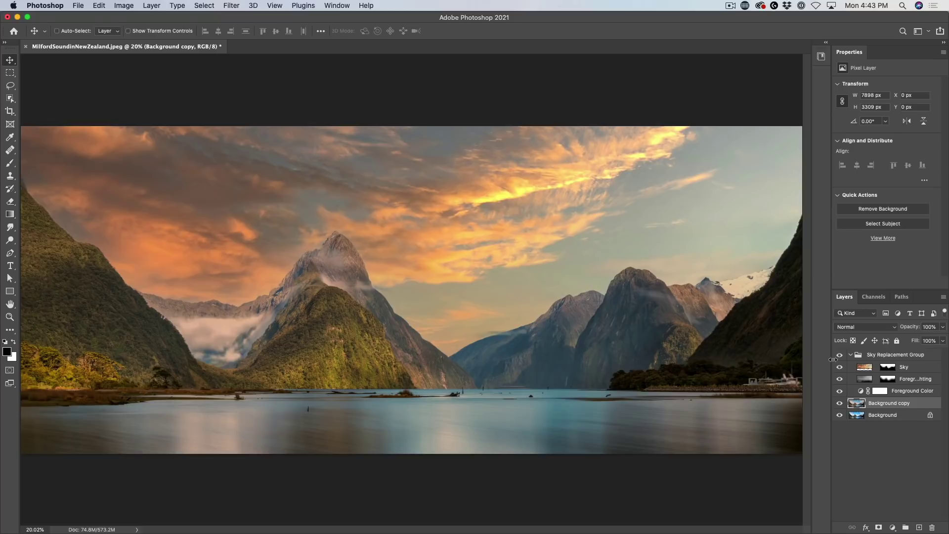
Hide the sky replacement layers and toggle the colour-matched copy to compare
{"action": "left_click_drag", "start_coordinate": [841, 357], "coordinate": [838, 405]}
{"action": "left_click", "coordinate": [839, 403]}
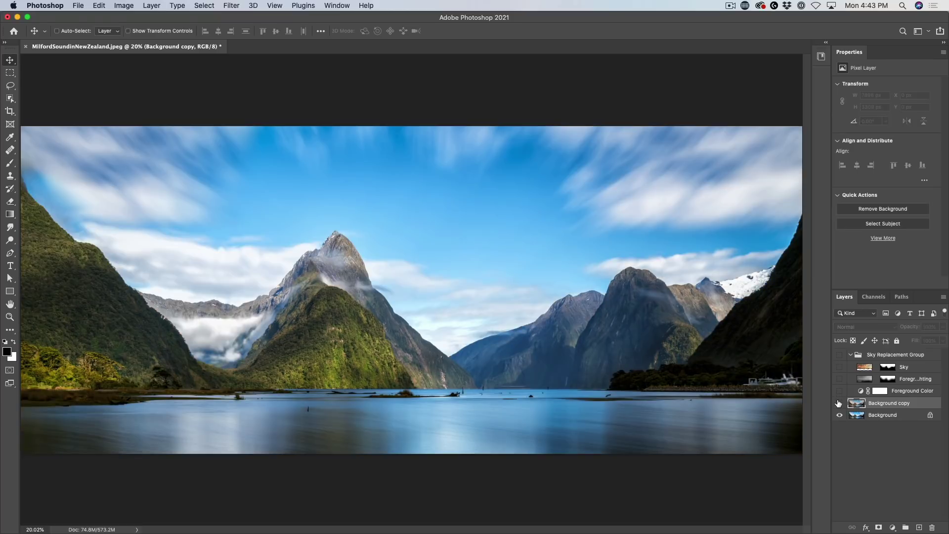
{"action": "left_click", "coordinate": [838, 403]}
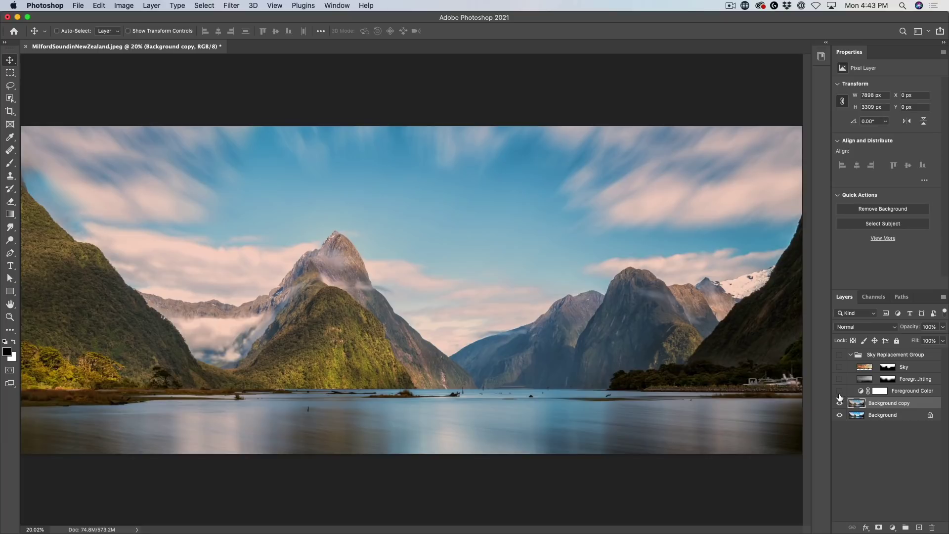
Show the Sky Replacement Group and Sky layer again, and select the Sky layer
{"action": "left_click", "coordinate": [840, 355]}
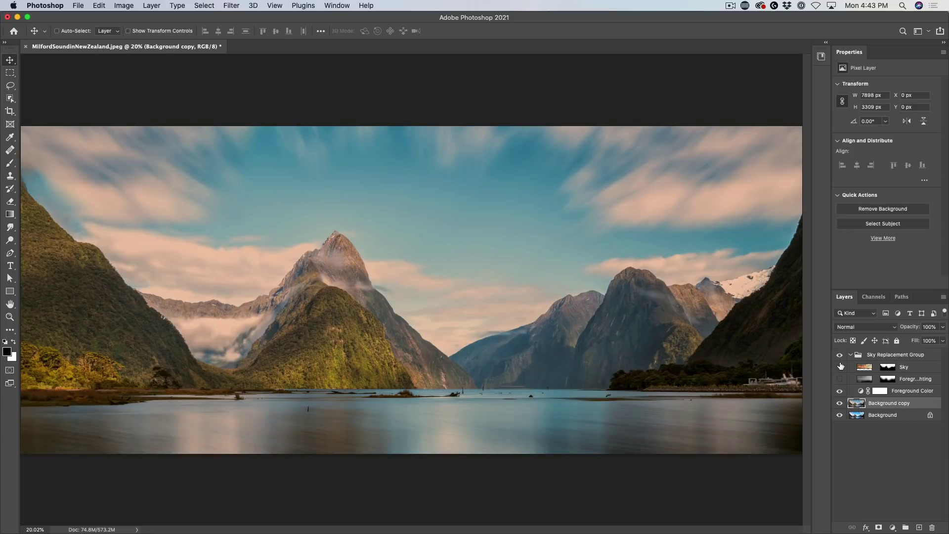
{"action": "left_click", "coordinate": [840, 367]}
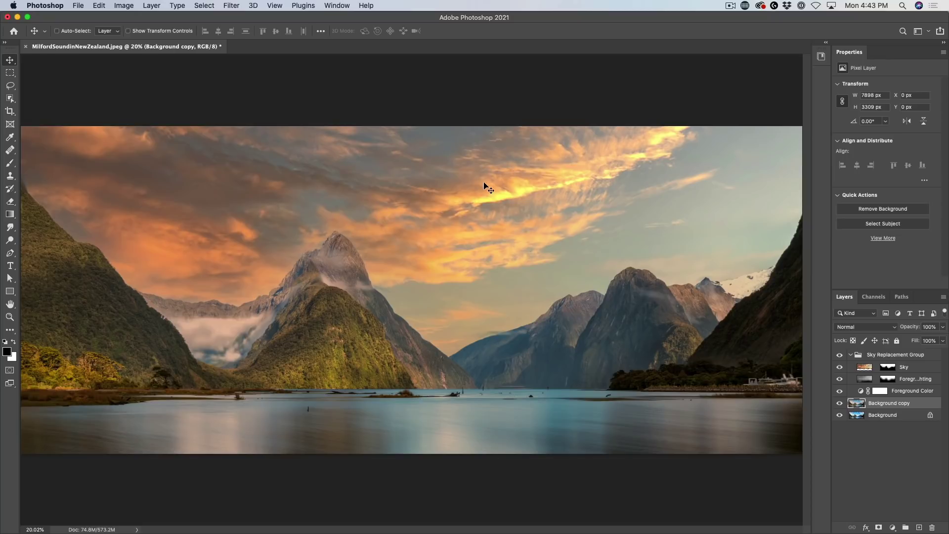
{"action": "left_click", "coordinate": [866, 368]}
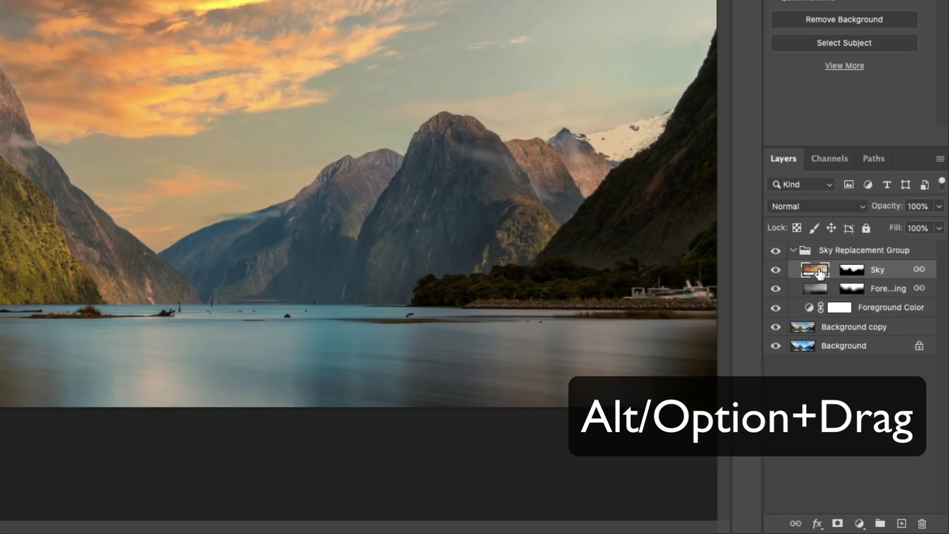
Duplicate the Sky layer below Foreground Color and delete the Sky copy's layer mask
{"action": "left_click_drag", "start_coordinate": [818, 273], "coordinate": [816, 316]}
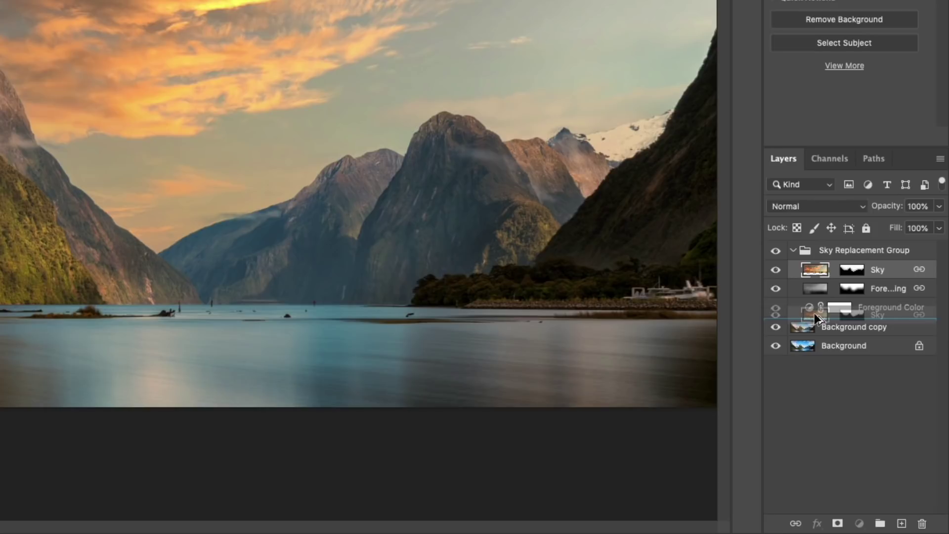
{"action": "left_click_drag", "start_coordinate": [814, 312], "coordinate": [814, 314]}
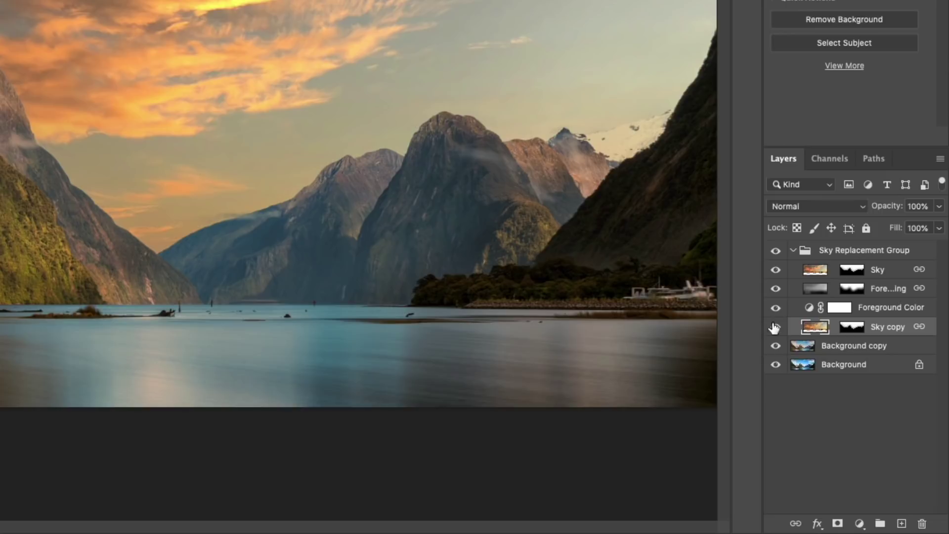
{"action": "left_click", "coordinate": [850, 329]}
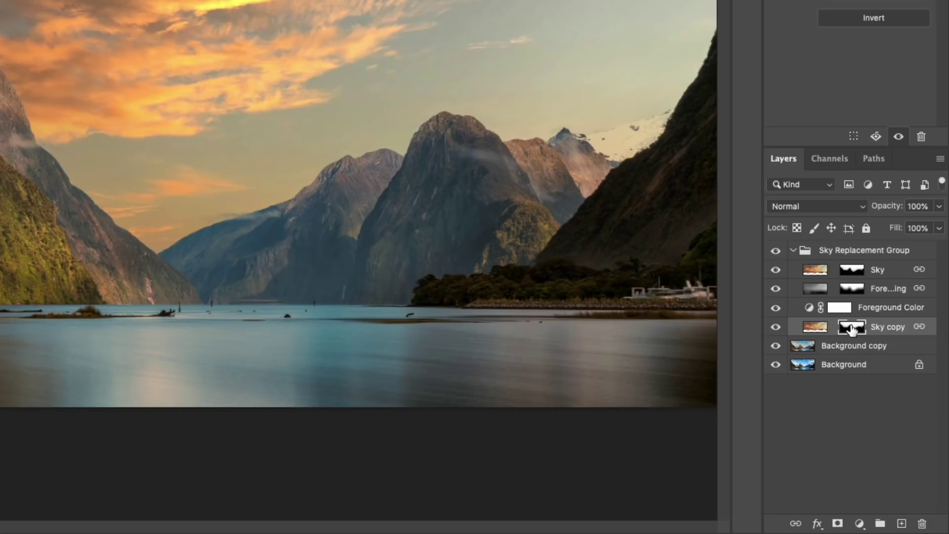
{"action": "right_click", "coordinate": [851, 329]}
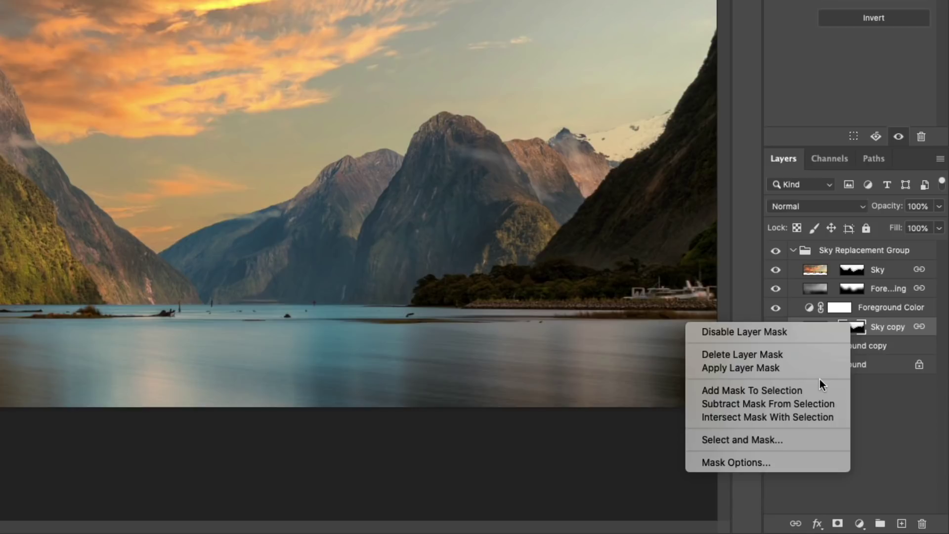
{"action": "left_click", "coordinate": [791, 354]}
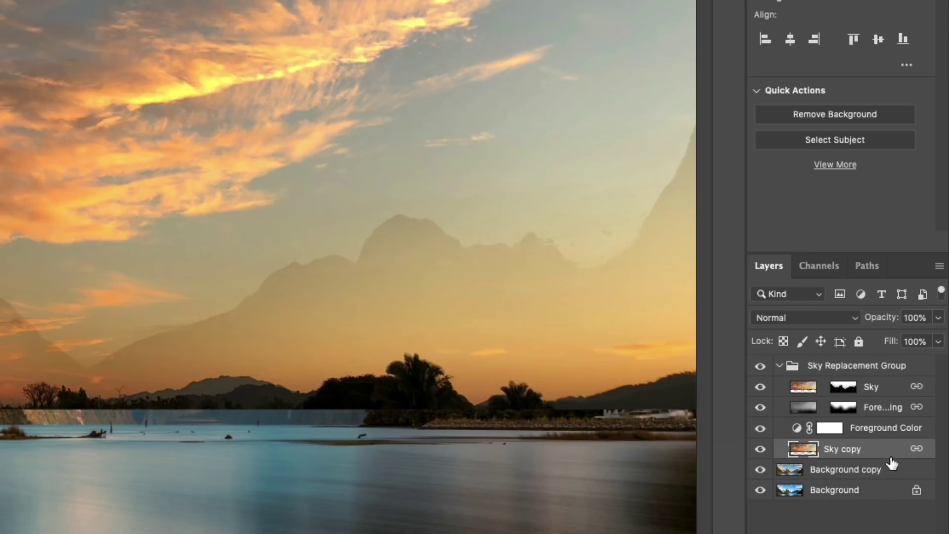
Try unlinking and moving the Sky copy down, undoing each attempt
{"action": "left_click", "coordinate": [917, 451], "text": "shift"}
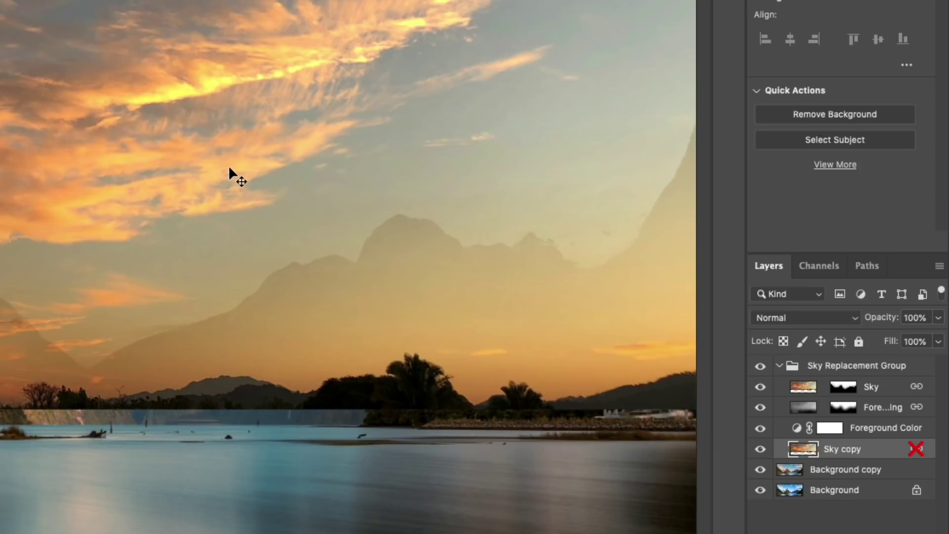
{"action": "left_click_drag", "start_coordinate": [228, 170], "coordinate": [212, 232]}
{"action": "key", "text": "ctrl+z"}
{"action": "left_click", "coordinate": [913, 445]}
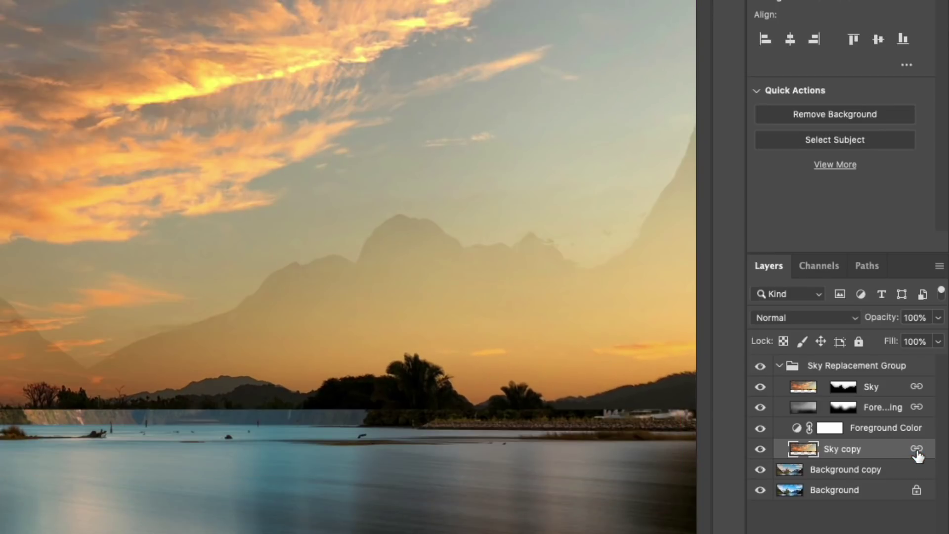
{"action": "left_click_drag", "start_coordinate": [164, 166], "coordinate": [157, 203]}
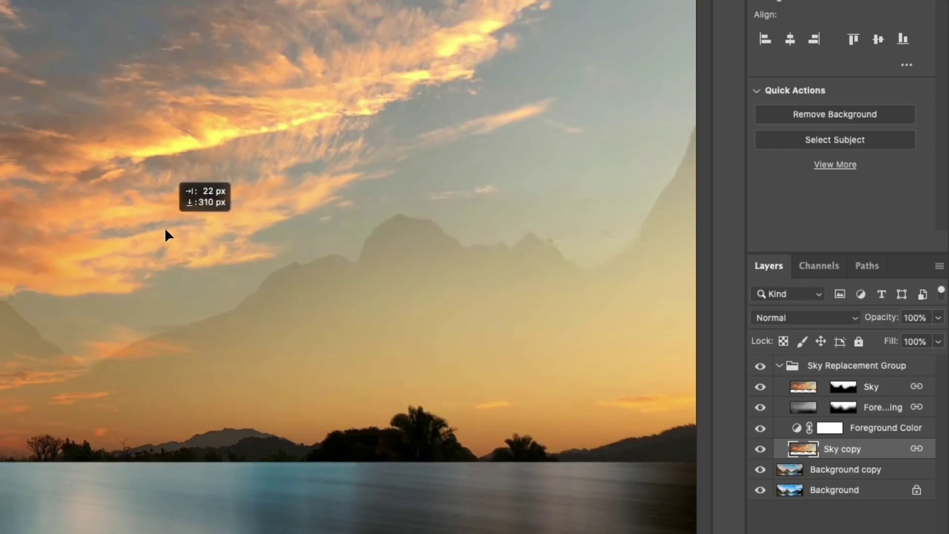
{"action": "key", "text": "ctrl+z"}
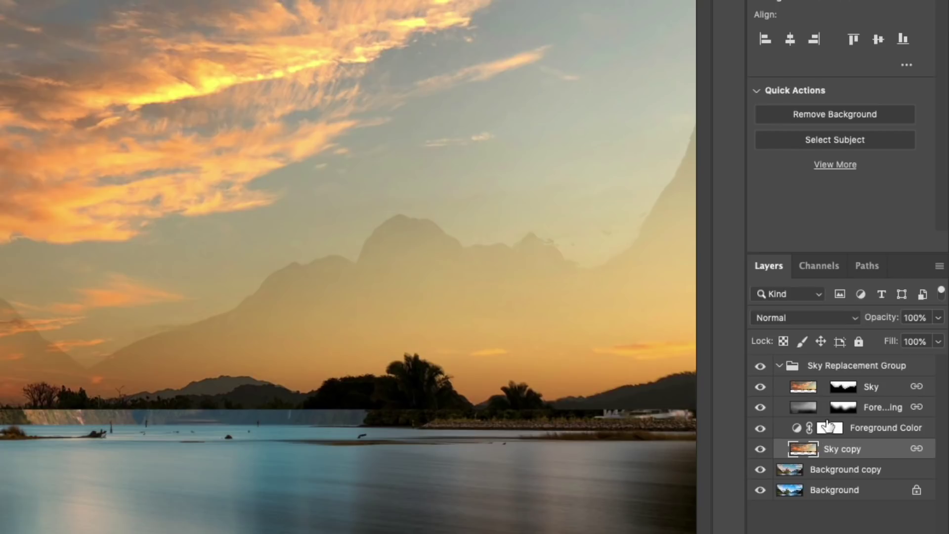
Unlink Sky copy from its linked layers and reposition its sunset sky
{"action": "right_click", "coordinate": [918, 452]}
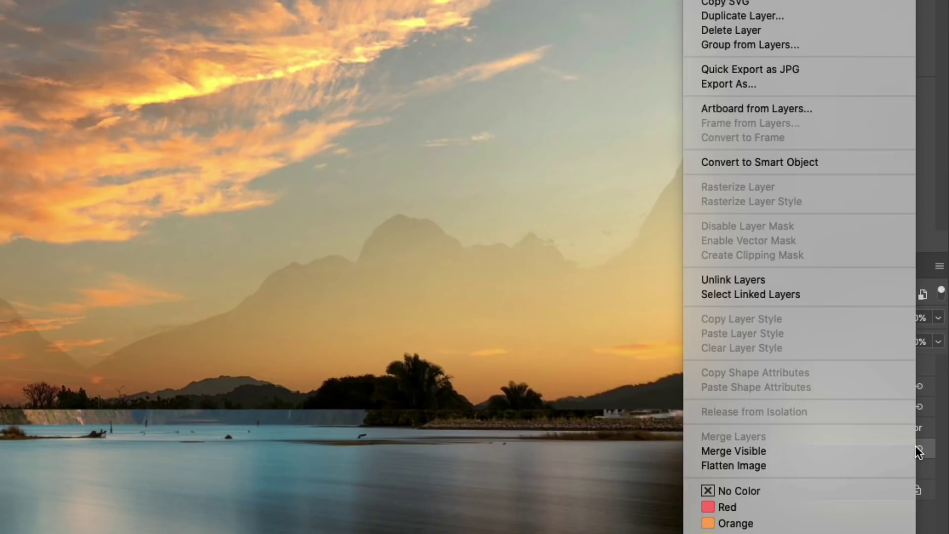
{"action": "left_click", "coordinate": [790, 274]}
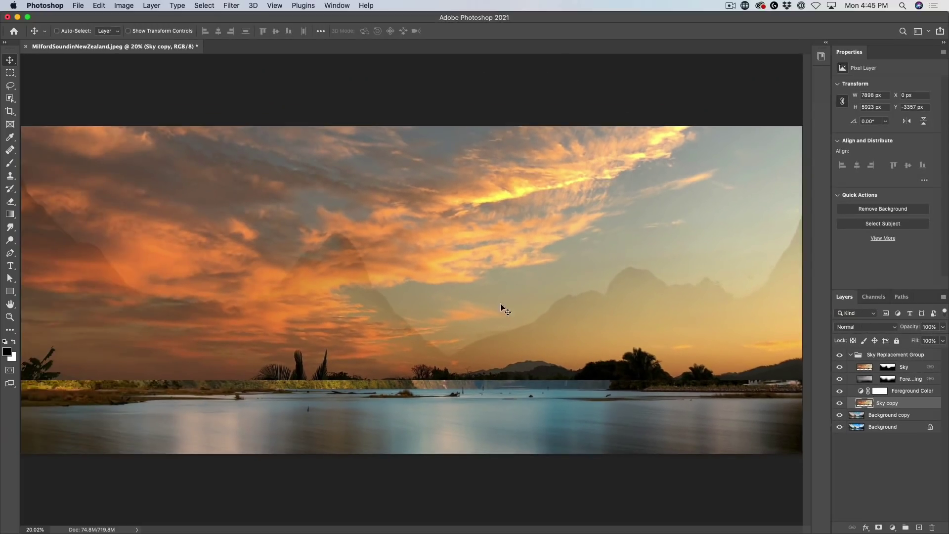
{"action": "mouse_move", "coordinate": [502, 308]}
{"action": "left_mouse_down"}
{"action": "mouse_move", "coordinate": [497, 319]}
{"action": "mouse_move", "coordinate": [494, 308]}
{"action": "left_mouse_up"}
Flip the Sky copy vertically, move it down over the water, and commit
{"action": "key", "text": "ctrl+t"}
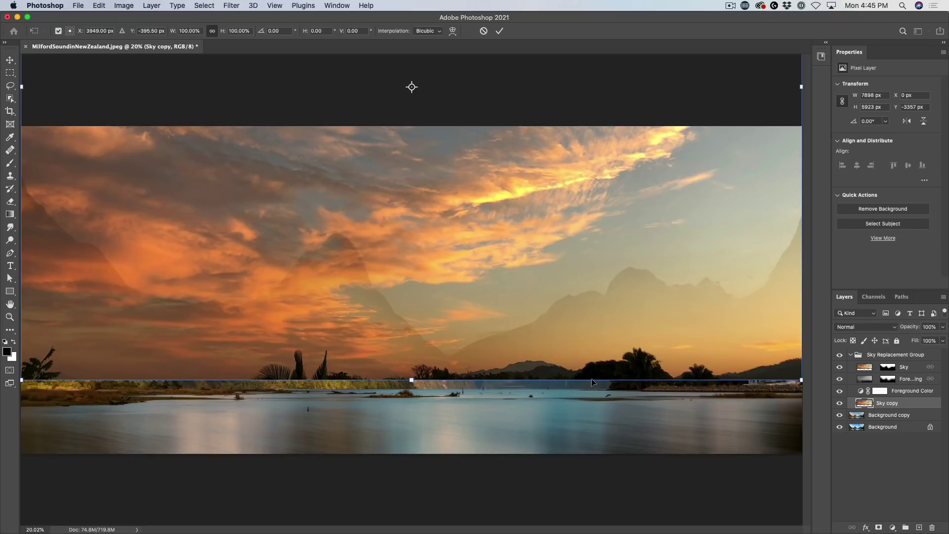
{"action": "right_click", "coordinate": [306, 196]}
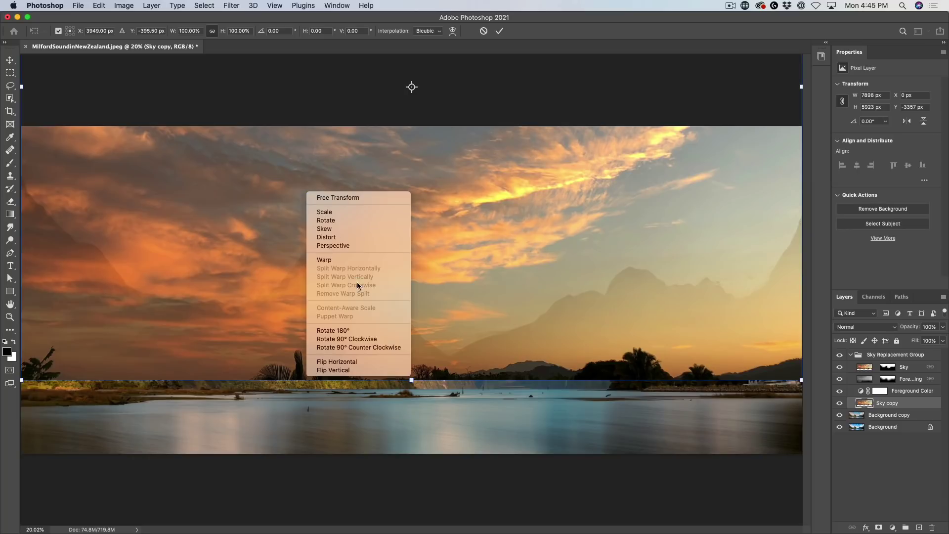
{"action": "left_click", "coordinate": [363, 370]}
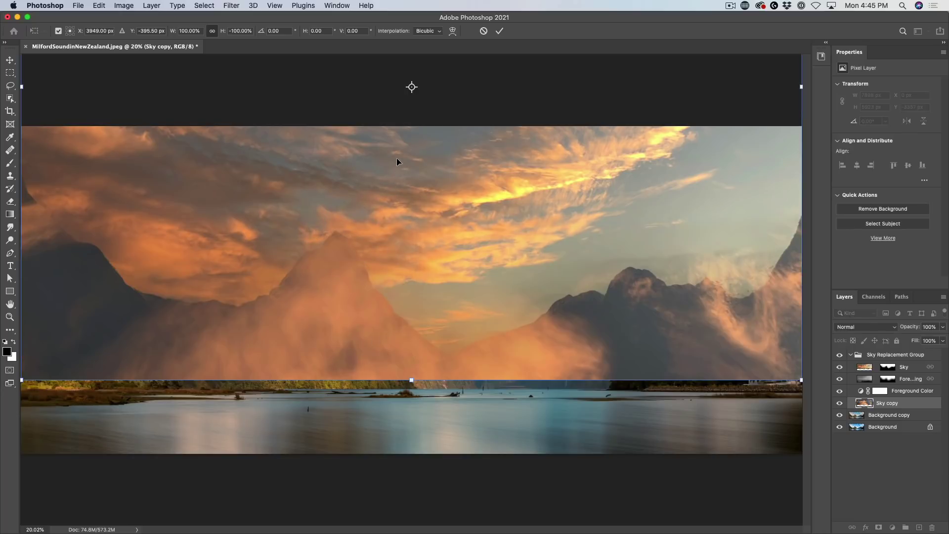
{"action": "mouse_move", "coordinate": [401, 149]}
{"action": "left_mouse_down"}
{"action": "mouse_move", "coordinate": [402, 349]}
{"action": "mouse_move", "coordinate": [436, 531]}
{"action": "mouse_move", "coordinate": [415, 439]}
{"action": "mouse_move", "coordinate": [433, 440]}
{"action": "left_mouse_up"}
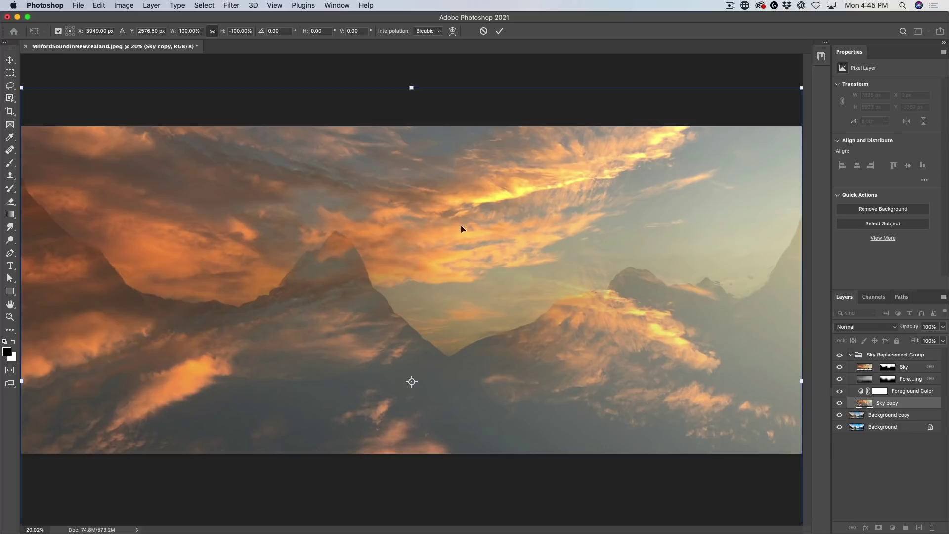
{"action": "mouse_move", "coordinate": [462, 228]}
{"action": "left_mouse_down"}
{"action": "mouse_move", "coordinate": [467, 198]}
{"action": "mouse_move", "coordinate": [480, 337]}
{"action": "mouse_move", "coordinate": [480, 248]}
{"action": "mouse_move", "coordinate": [485, 255]}
{"action": "mouse_move", "coordinate": [489, 349]}
{"action": "mouse_move", "coordinate": [481, 256]}
{"action": "mouse_move", "coordinate": [485, 262]}
{"action": "left_mouse_up"}
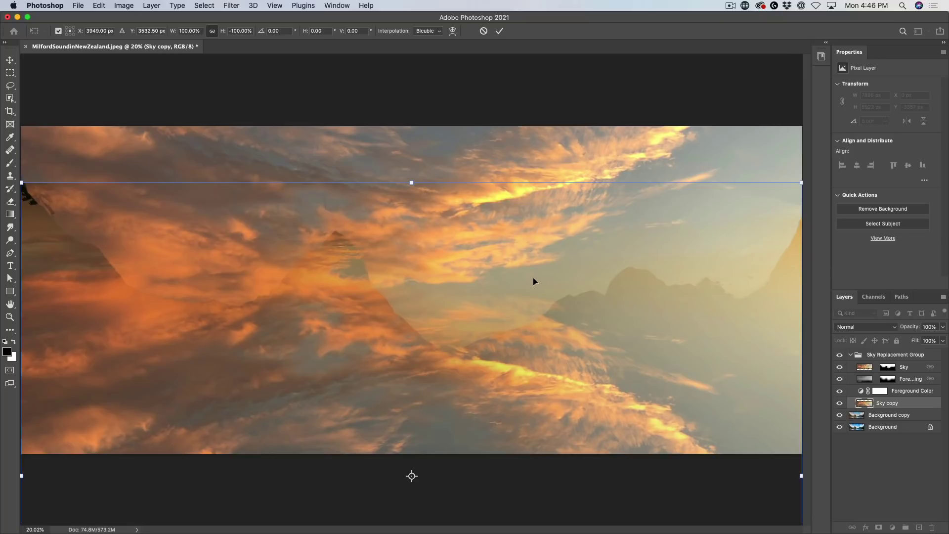
{"action": "key", "text": "Return"}
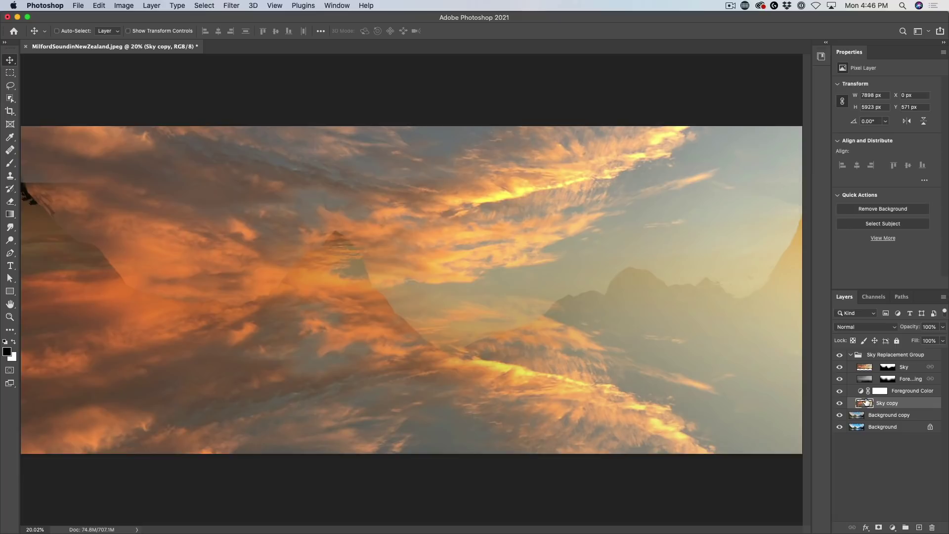
Check the flipped sky, add a white mask to Sky copy, and swap to white foreground
{"action": "left_click", "coordinate": [840, 402]}
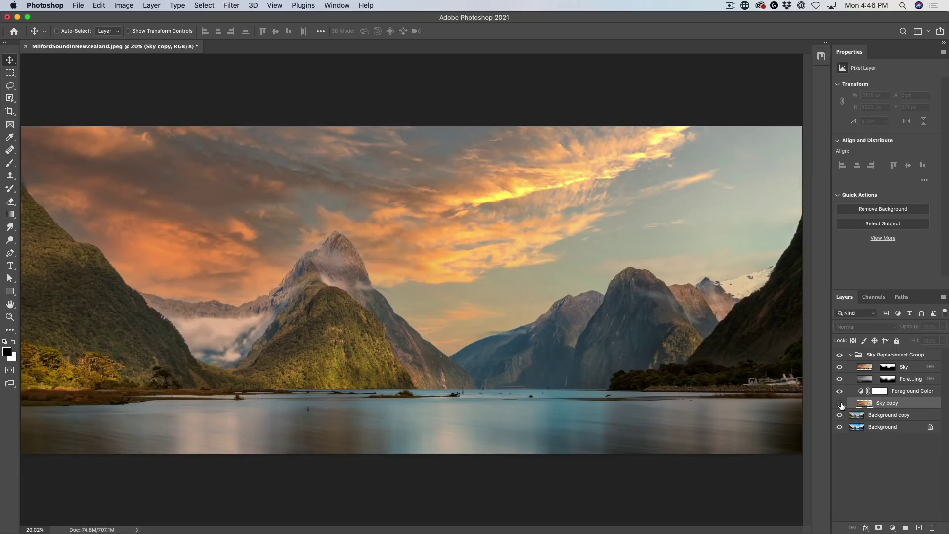
{"action": "left_click", "coordinate": [841, 403]}
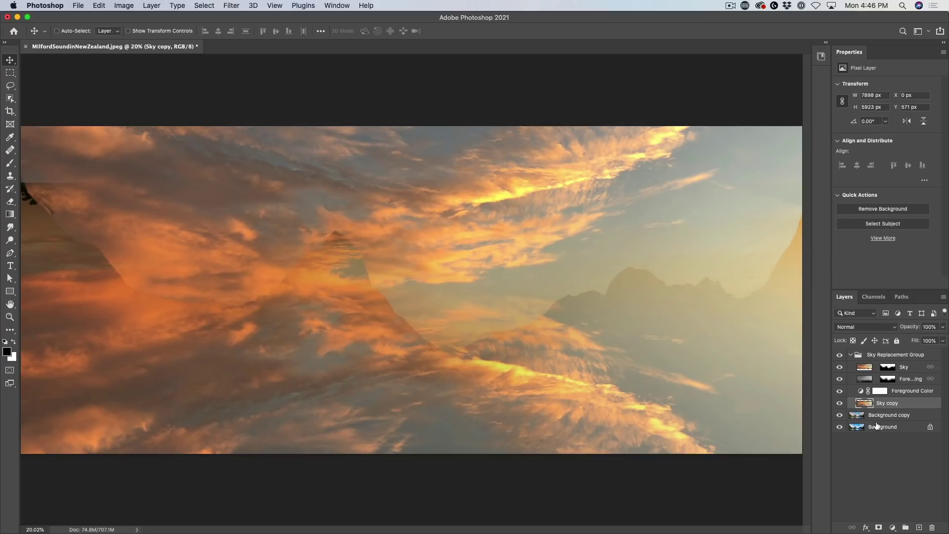
{"action": "left_click", "coordinate": [879, 526]}
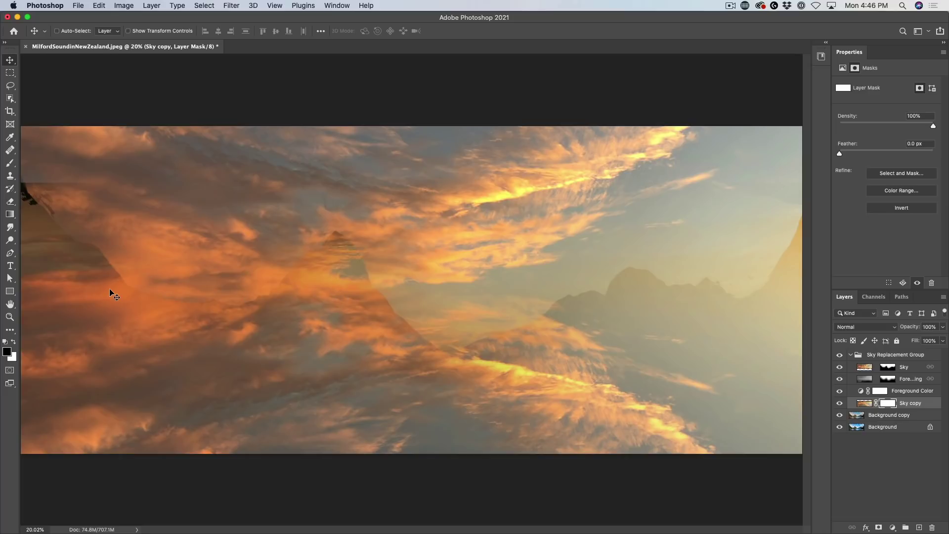
{"action": "key", "text": "x"}
Choose the Basics Black, White gradient preset, reversed to run white to black
{"action": "left_click", "coordinate": [10, 215]}
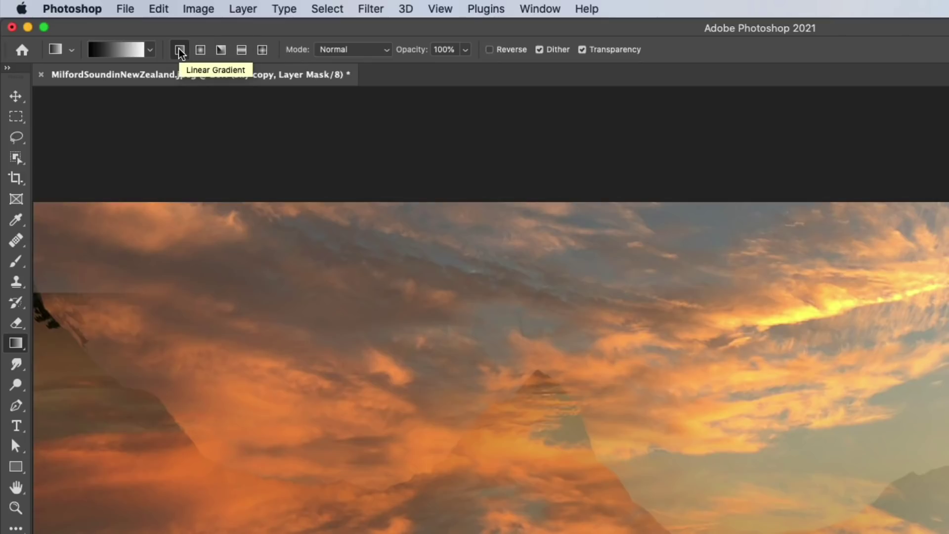
{"action": "left_click", "coordinate": [152, 51]}
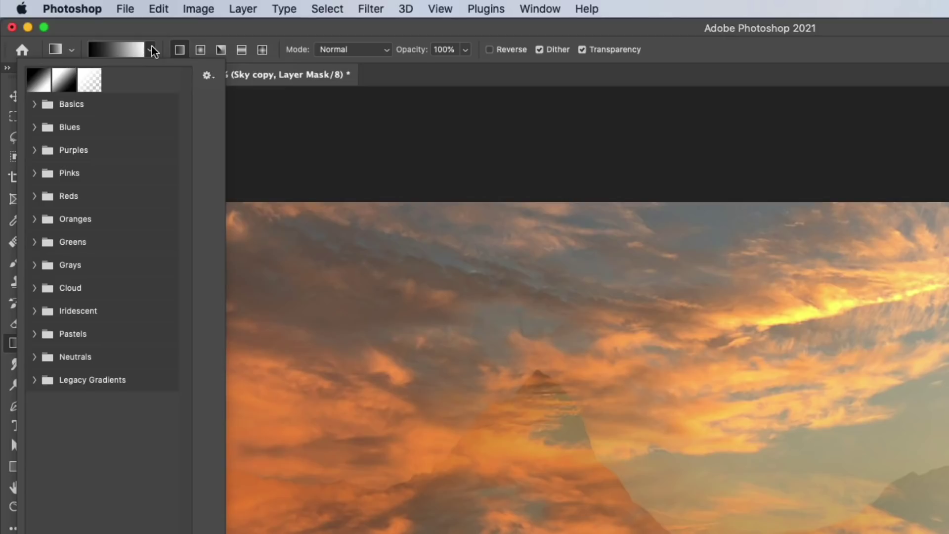
{"action": "left_click", "coordinate": [43, 109]}
{"action": "left_click", "coordinate": [41, 81]}
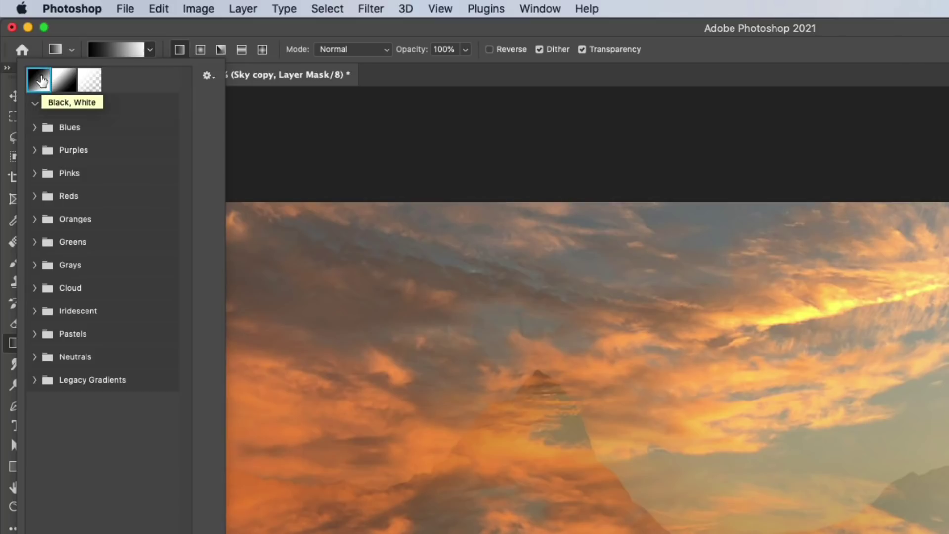
{"action": "left_click", "coordinate": [63, 82]}
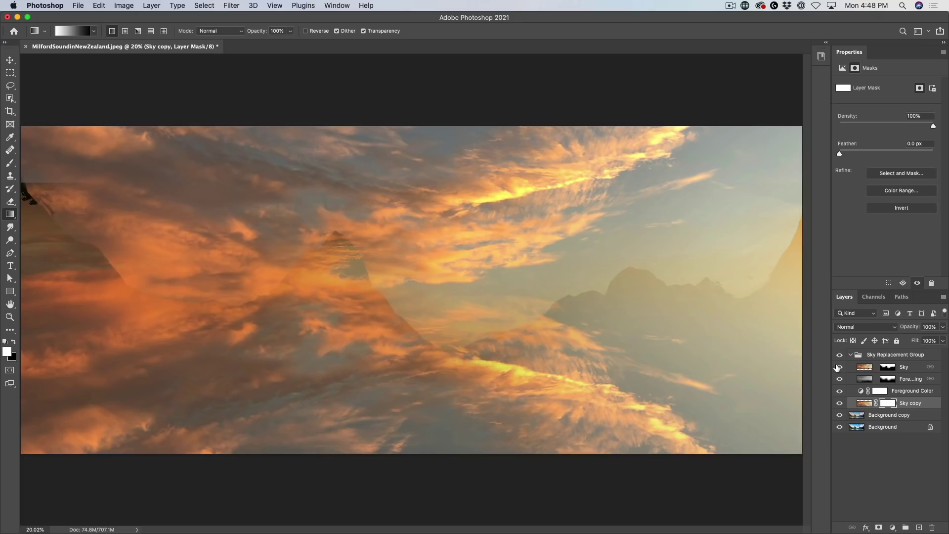
Check the flipped Sky copy, then drag bottom-up mask gradients on it up to the waterline
{"action": "left_click", "coordinate": [840, 405]}
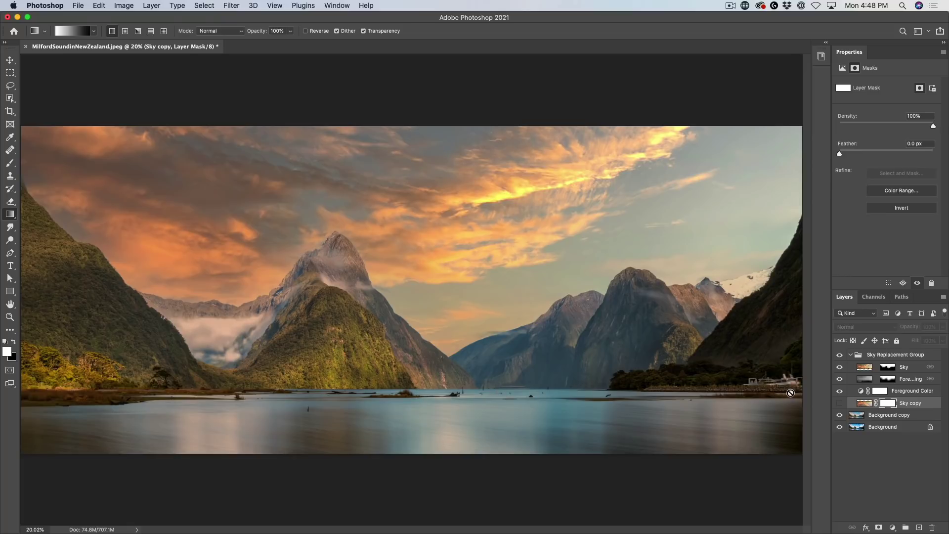
{"action": "left_click", "coordinate": [840, 404]}
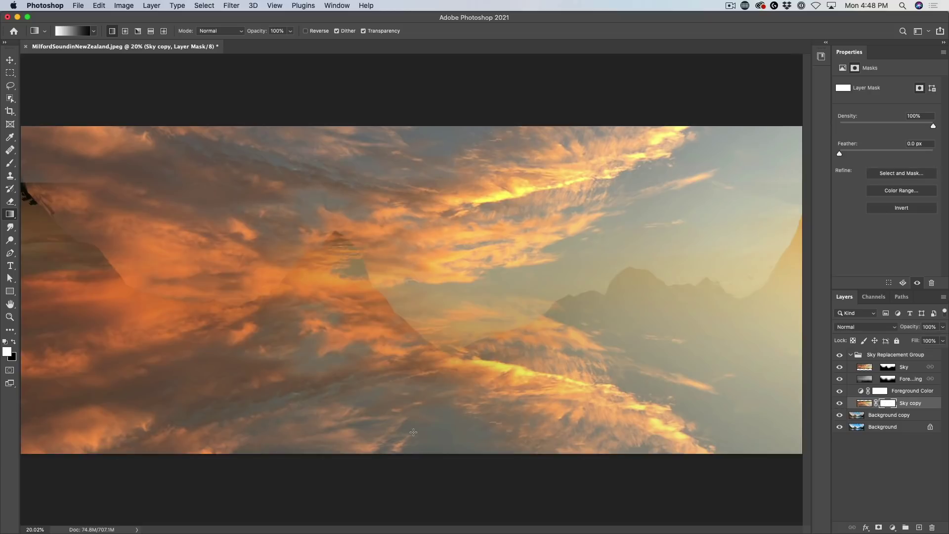
{"action": "left_click_drag", "start_coordinate": [413, 432], "coordinate": [416, 375]}
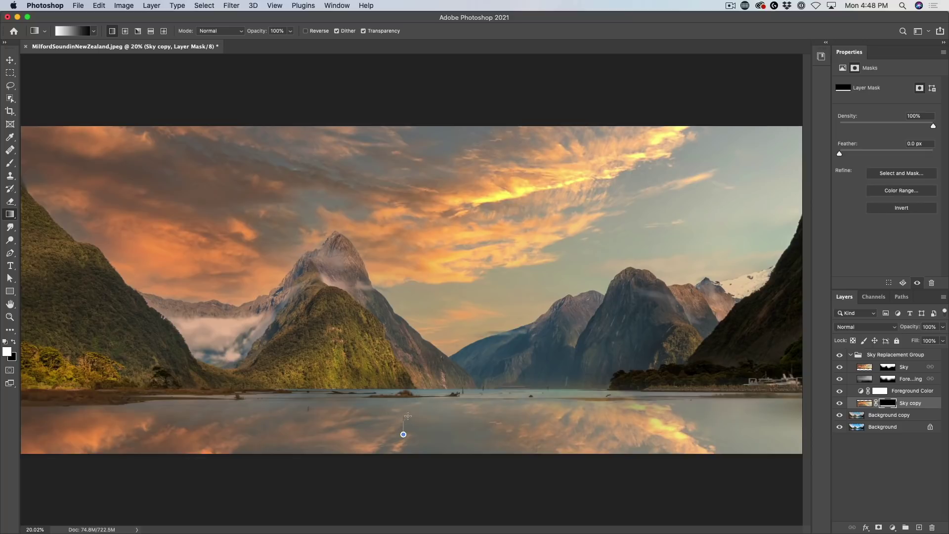
{"action": "left_click_drag", "start_coordinate": [413, 393], "coordinate": [413, 391]}
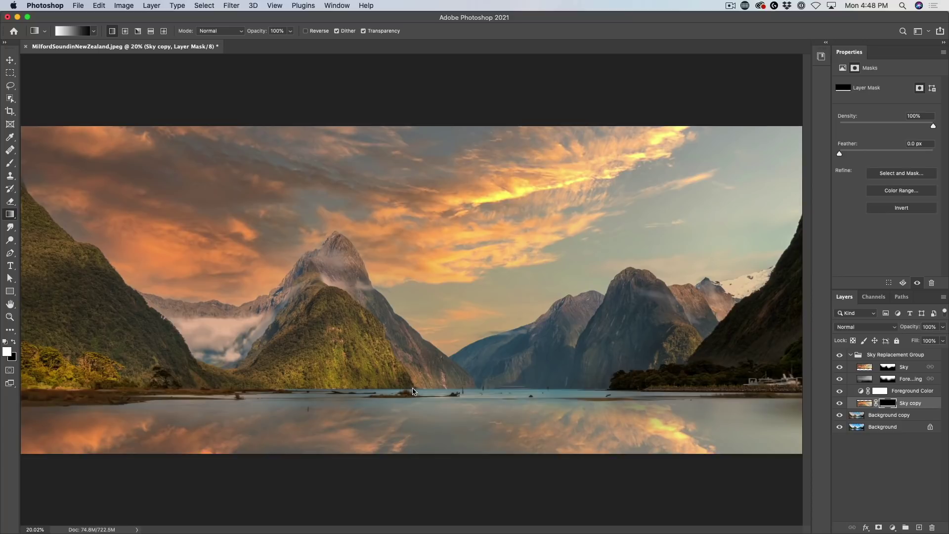
{"action": "left_click_drag", "start_coordinate": [433, 459], "coordinate": [430, 386]}
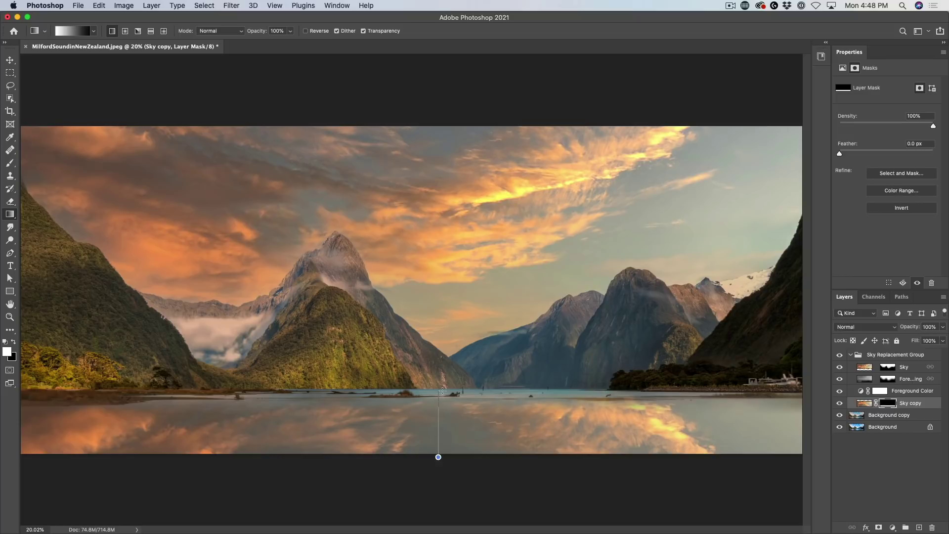
{"action": "mouse_move", "coordinate": [441, 387]}
{"action": "left_mouse_down"}
{"action": "mouse_move", "coordinate": [430, 401]}
{"action": "mouse_move", "coordinate": [431, 392]}
{"action": "left_mouse_up"}
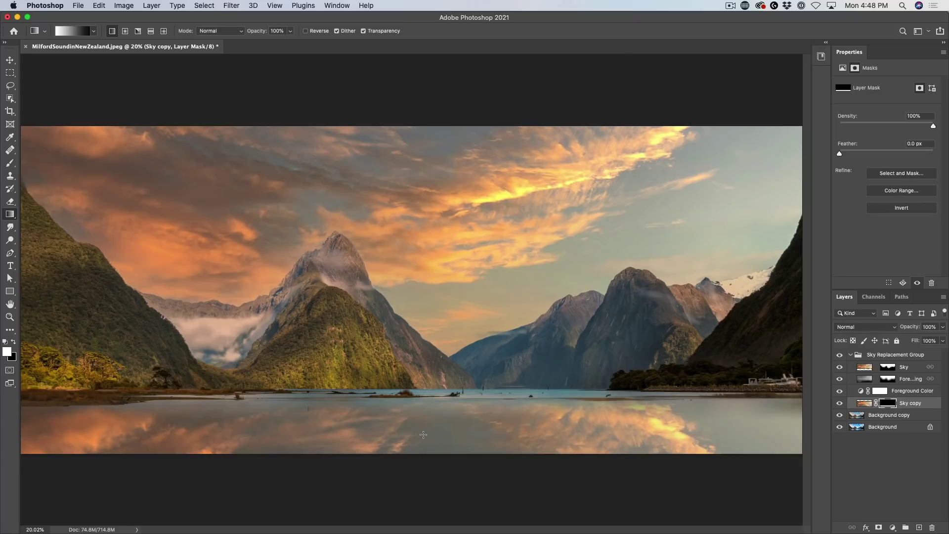
{"action": "left_click_drag", "start_coordinate": [423, 434], "coordinate": [423, 386]}
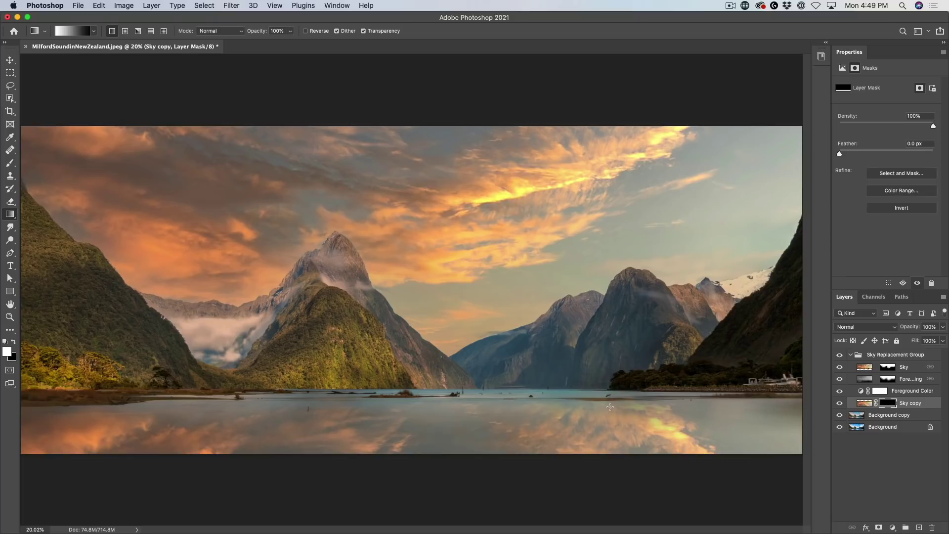
Apply a Motion Blur to the Sky copy pixels with angle -90 and distance about 172 px
{"action": "left_click", "coordinate": [863, 404]}
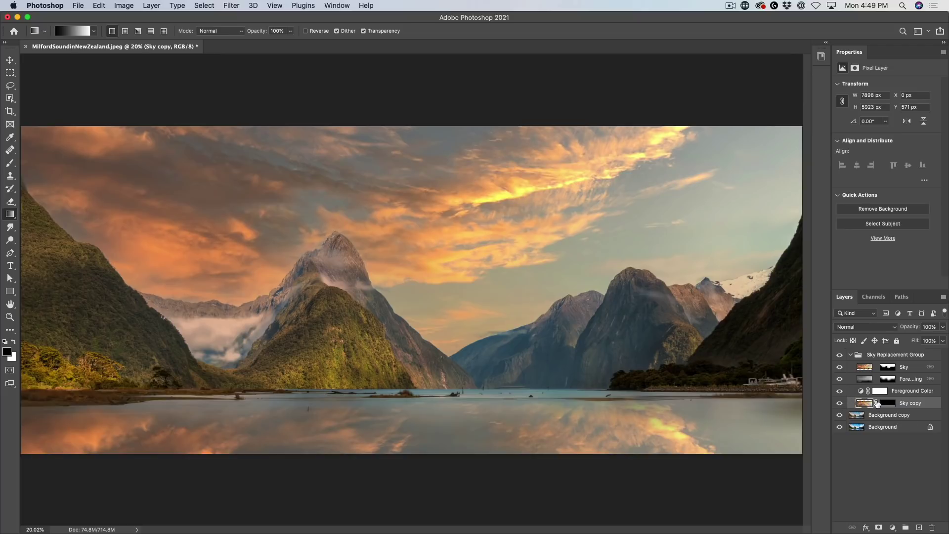
{"action": "left_click", "coordinate": [884, 403]}
{"action": "left_click", "coordinate": [231, 5]}
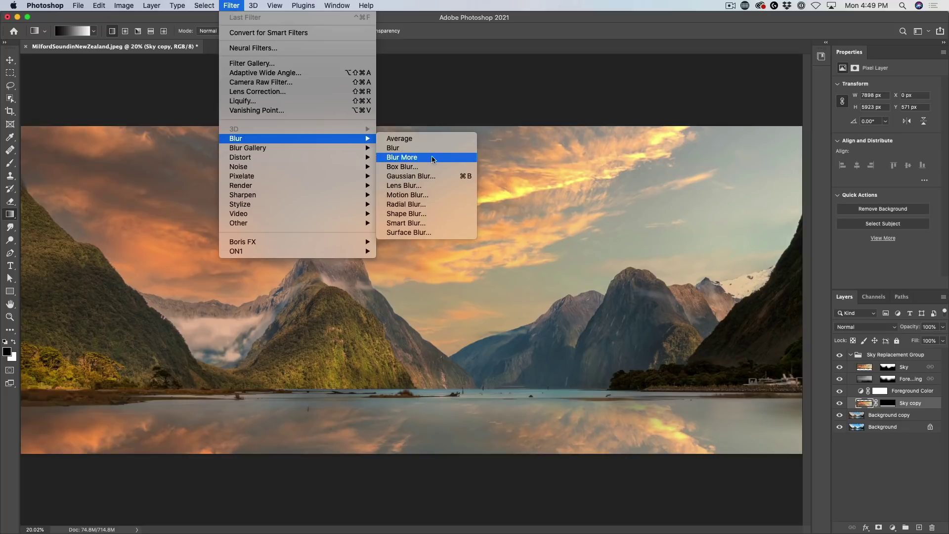
{"action": "left_click", "coordinate": [436, 196]}
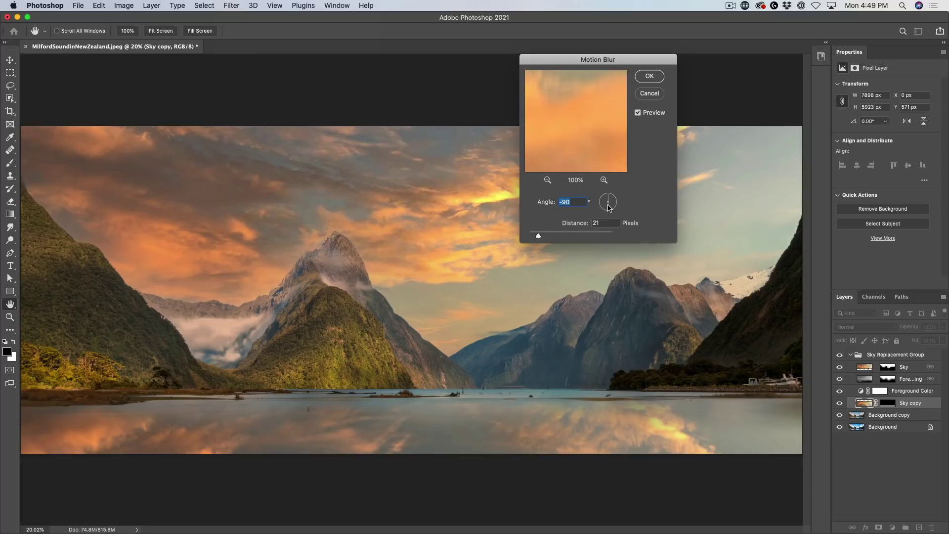
{"action": "mouse_move", "coordinate": [608, 207]}
{"action": "left_mouse_down"}
{"action": "mouse_move", "coordinate": [599, 212]}
{"action": "mouse_move", "coordinate": [609, 220]}
{"action": "left_mouse_up"}
{"action": "left_click_drag", "start_coordinate": [540, 238], "coordinate": [557, 237]}
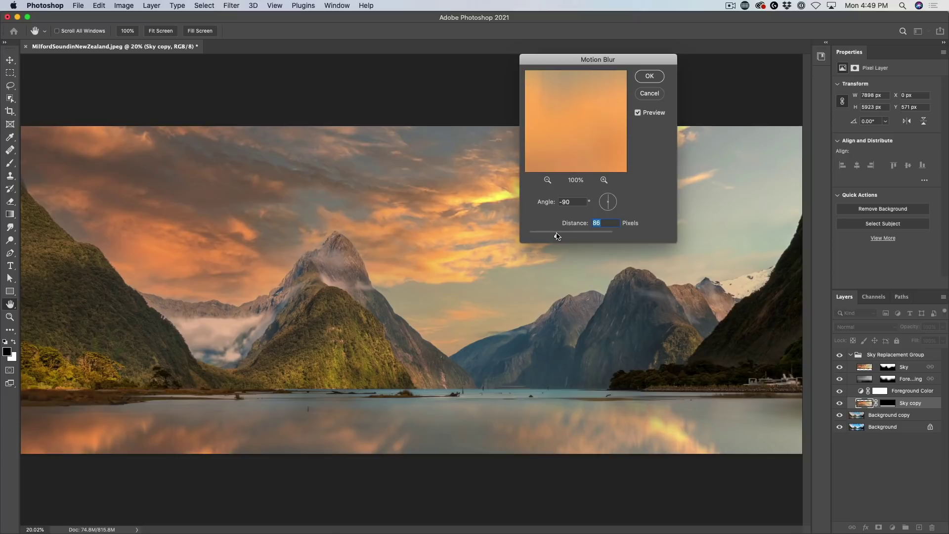
{"action": "left_click_drag", "start_coordinate": [557, 236], "coordinate": [559, 237]}
{"action": "left_click_drag", "start_coordinate": [559, 236], "coordinate": [570, 236]}
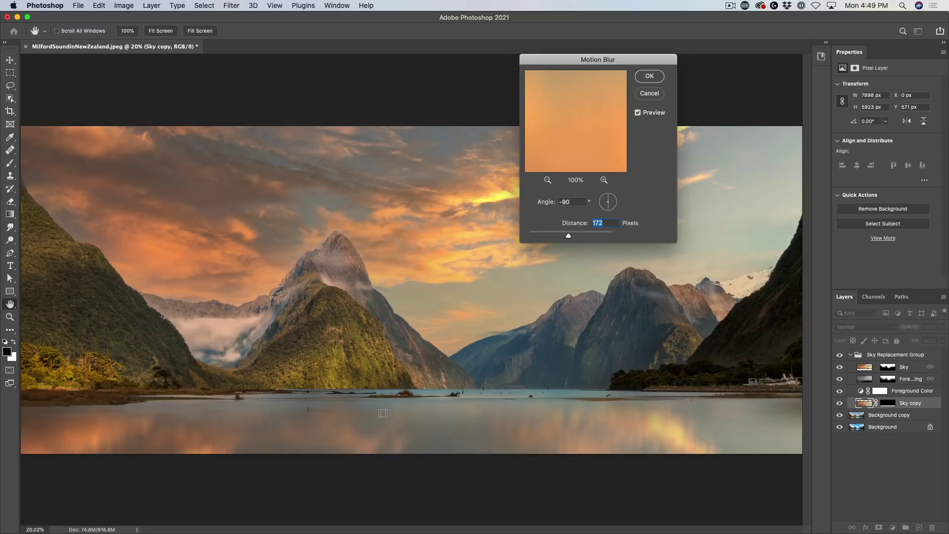
{"action": "left_click", "coordinate": [649, 77]}
{"action": "key", "text": "g"}
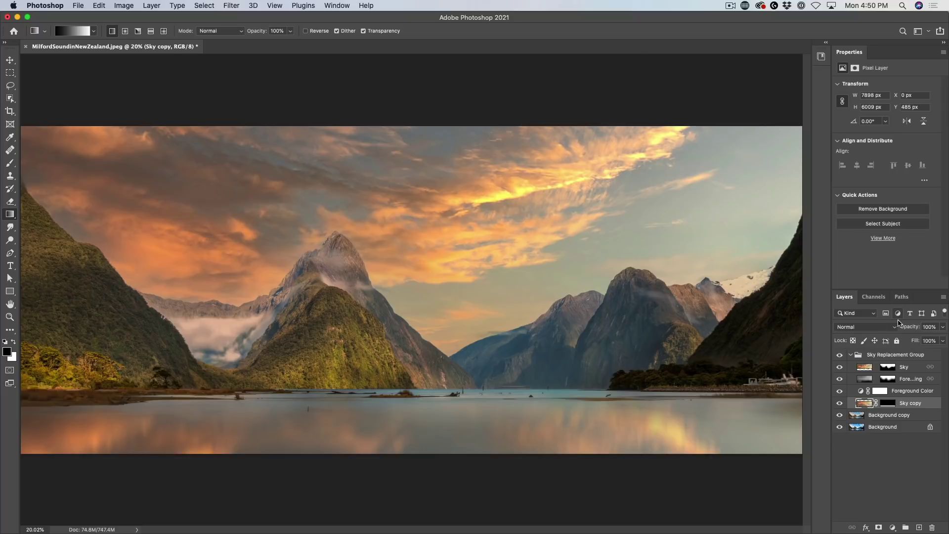
Set the Sky copy opacity to 70% and compare the scene with and without the sunset layers
{"action": "mouse_move", "coordinate": [910, 330]}
{"action": "left_mouse_down"}
{"action": "mouse_move", "coordinate": [881, 330]}
{"action": "mouse_move", "coordinate": [897, 332]}
{"action": "left_mouse_up"}
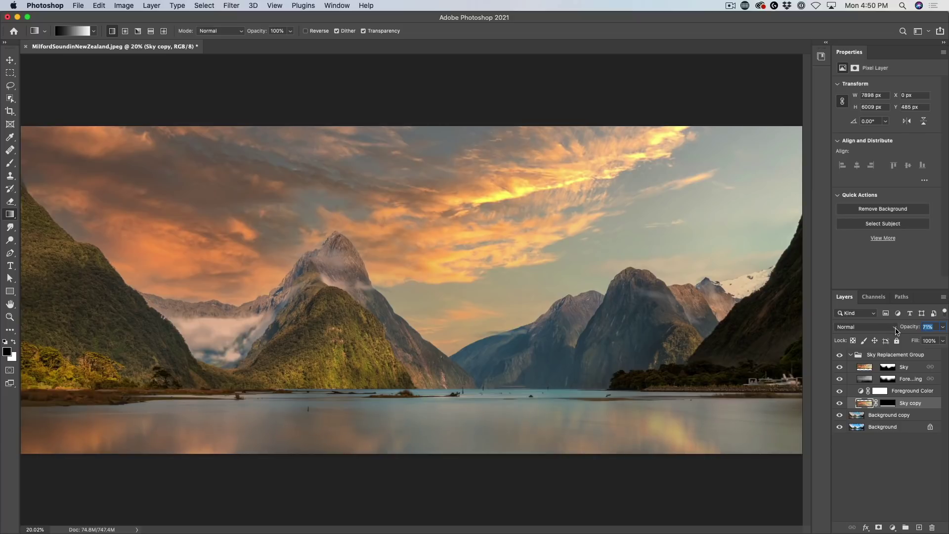
{"action": "key", "text": "Return"}
{"action": "left_click", "coordinate": [840, 403]}
{"action": "left_click", "coordinate": [840, 414]}
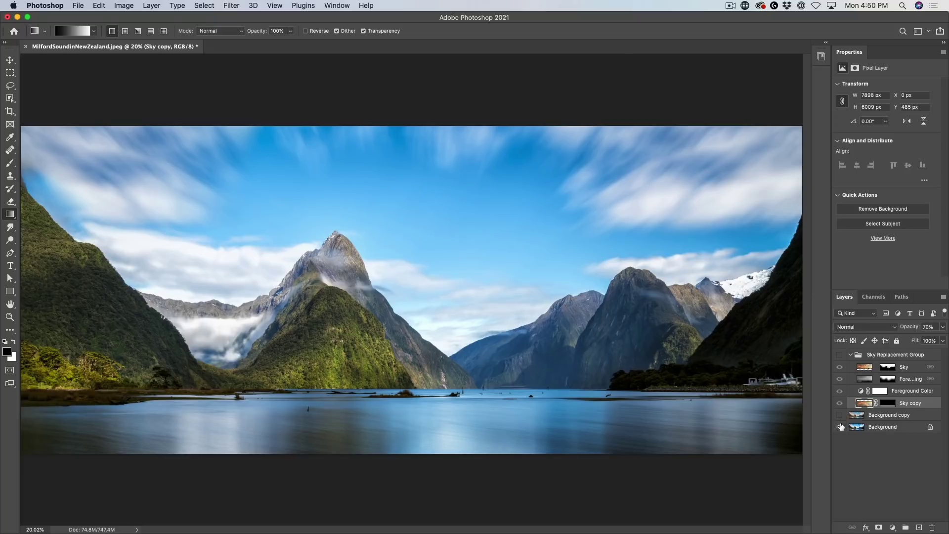
{"action": "left_click", "coordinate": [840, 428], "text": "alt"}
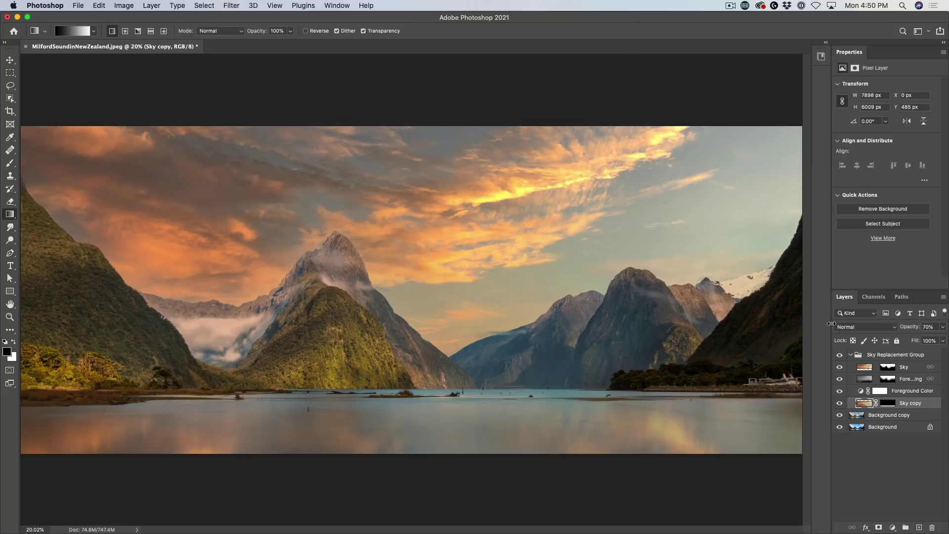
Apply a Zoom Radial Blur to the Sky layer with its centre moved toward the bottom
{"action": "left_click", "coordinate": [865, 368]}
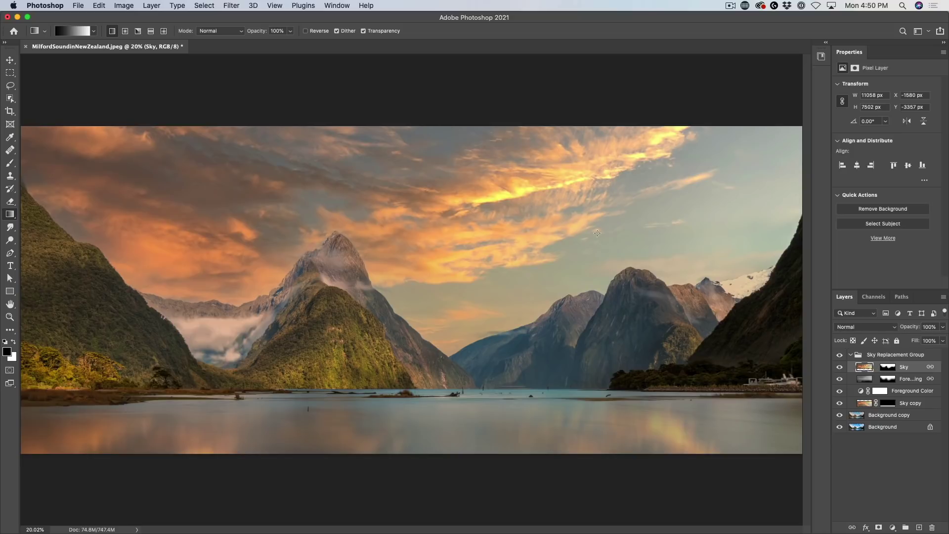
{"action": "left_click", "coordinate": [230, 4]}
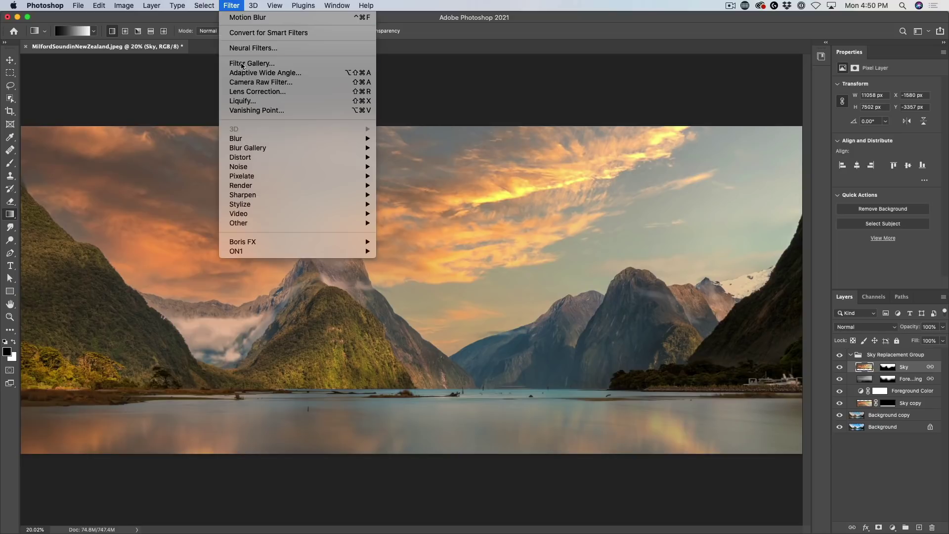
{"action": "mouse_move", "coordinate": [236, 138]}
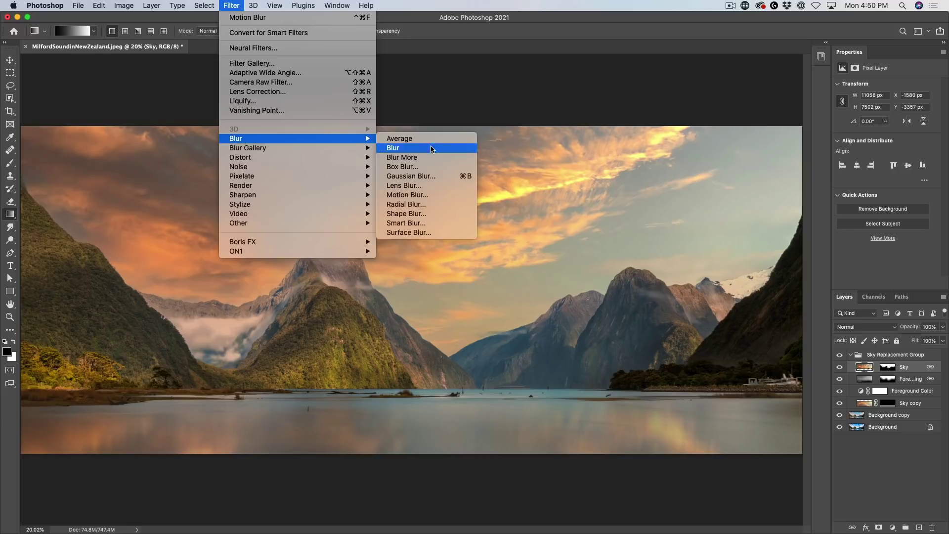
{"action": "left_click", "coordinate": [433, 205]}
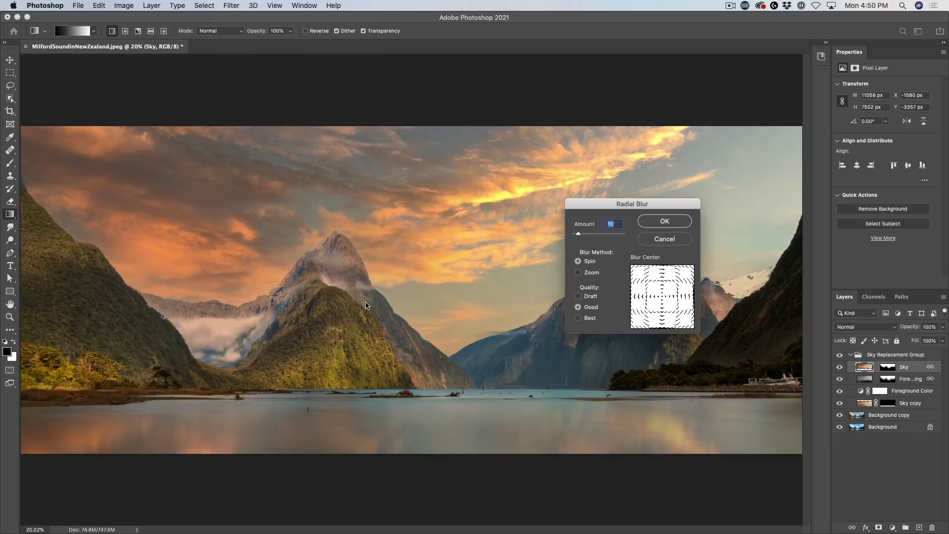
{"action": "left_click", "coordinate": [592, 273]}
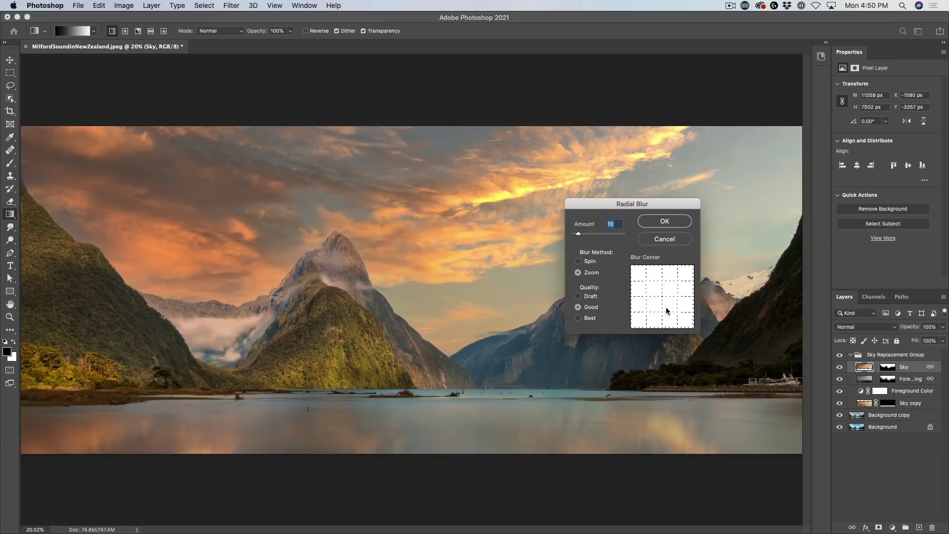
{"action": "mouse_move", "coordinate": [663, 300]}
{"action": "left_mouse_down"}
{"action": "mouse_move", "coordinate": [664, 324]}
{"action": "mouse_move", "coordinate": [649, 324]}
{"action": "left_mouse_up"}
{"action": "left_click", "coordinate": [667, 221]}
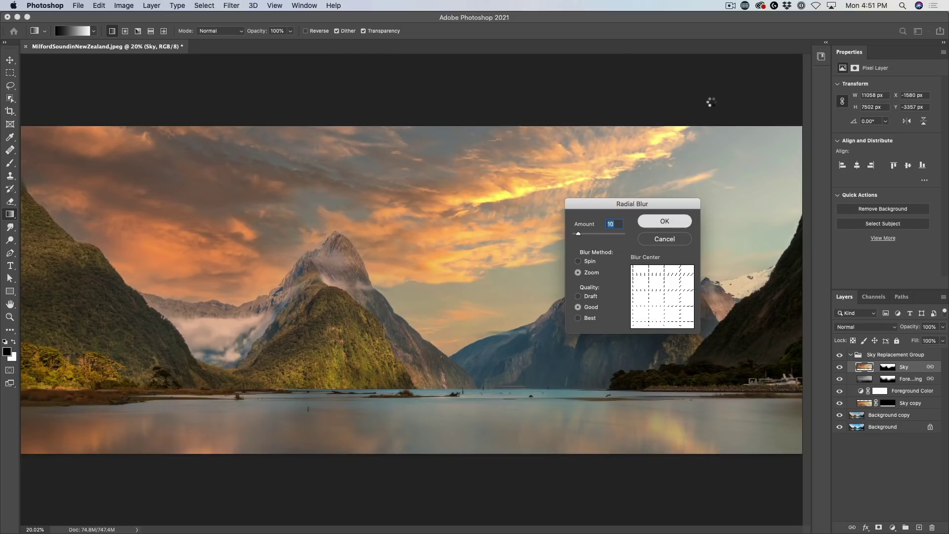